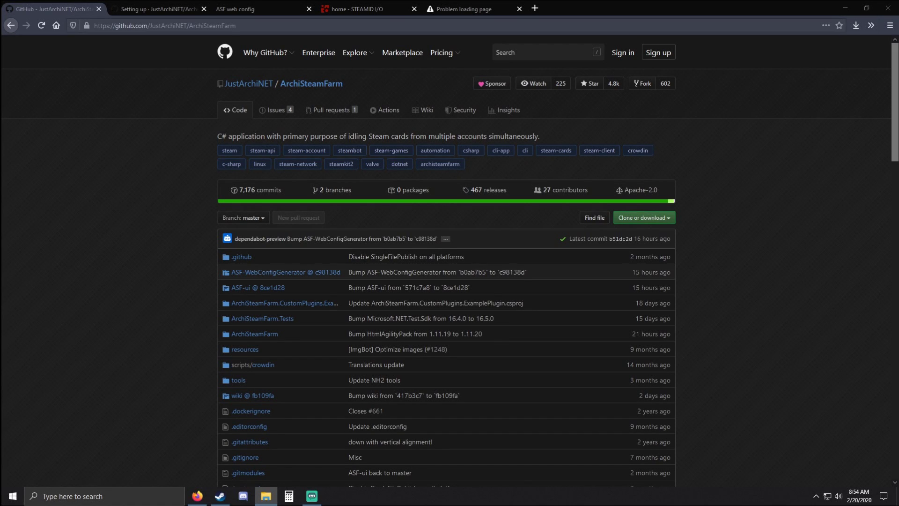
Step: Highlight the ArchiSteamFarm repository name, 'application' and 'idling Steam cards' in the description
drag(373, 88, 280, 94)
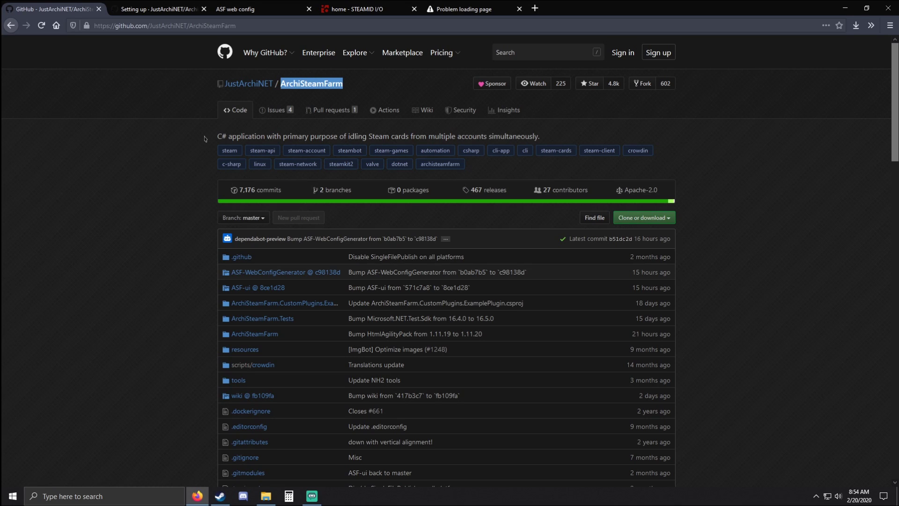
drag(228, 138, 267, 136)
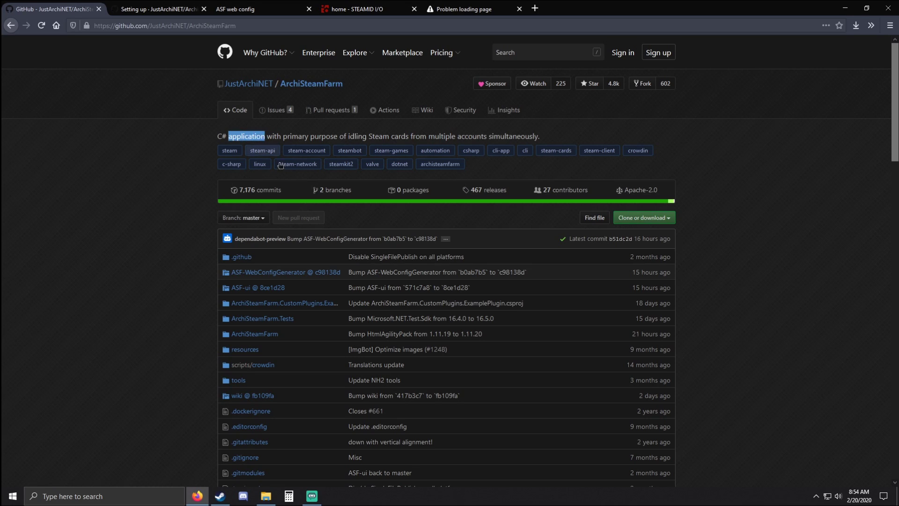
click(151, 165)
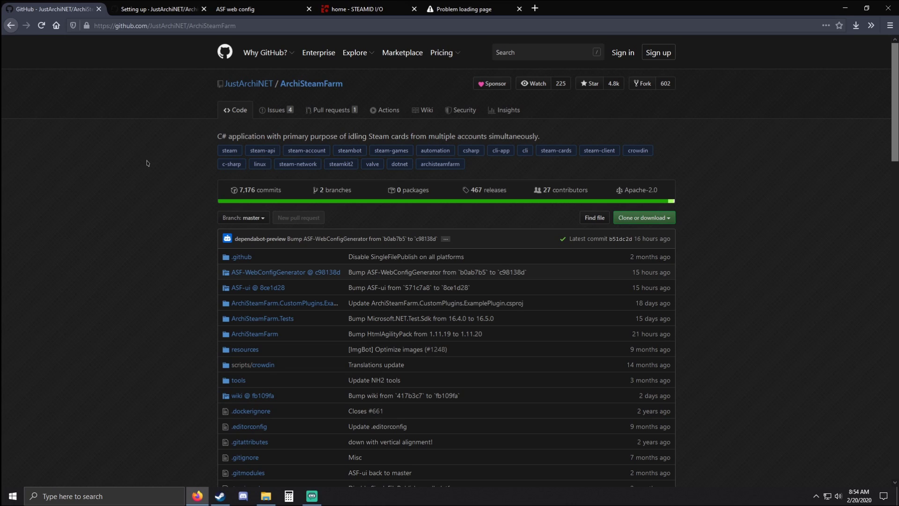
drag(348, 138, 411, 136)
Step: In the Steam profile, highlight the 6,941 hours played figure and the favorite game showcase
click(220, 495)
double_click(281, 313)
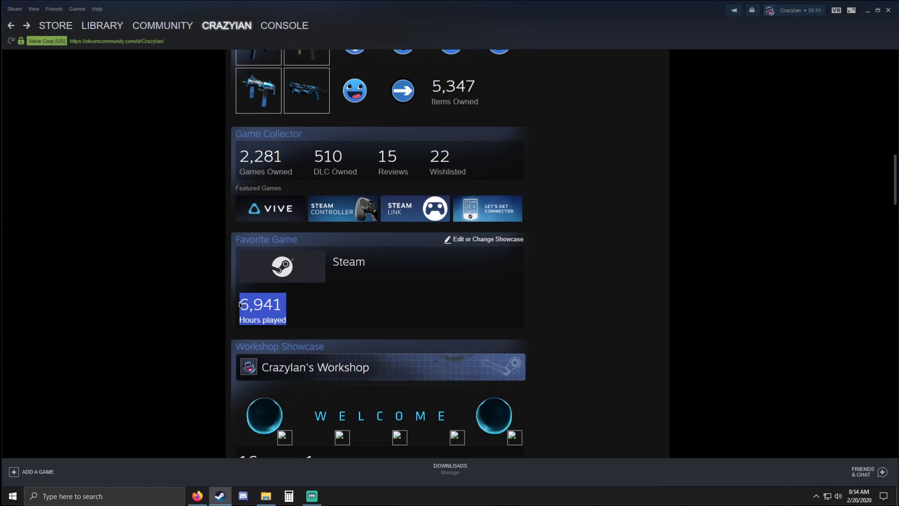
drag(375, 267, 328, 266)
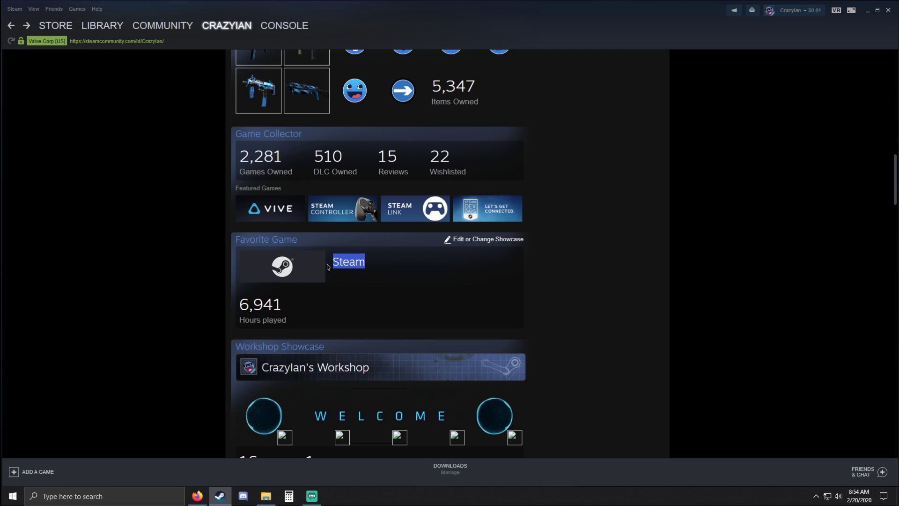
click(328, 324)
drag(293, 316, 276, 290)
click(325, 315)
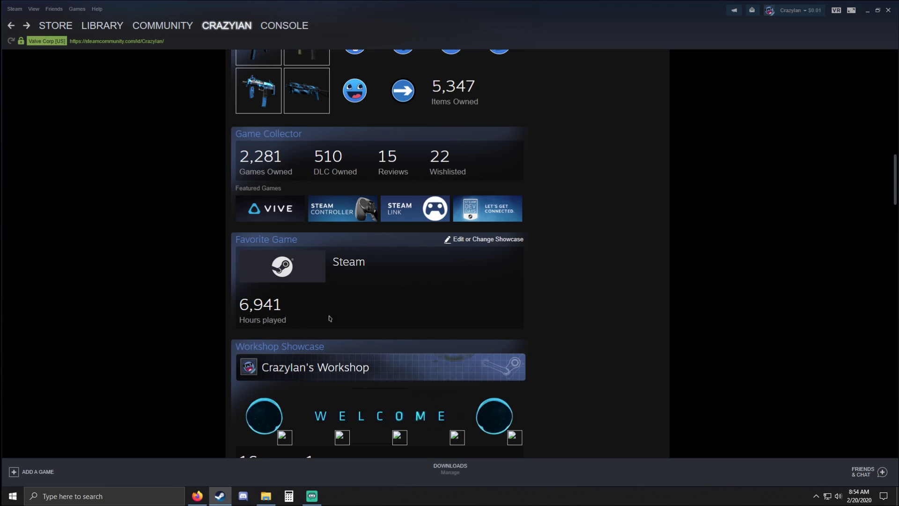
Step: Browse page 2 of the profile's Badges list, then return to the GitHub repository page
mouse_move(227, 26)
click(223, 94)
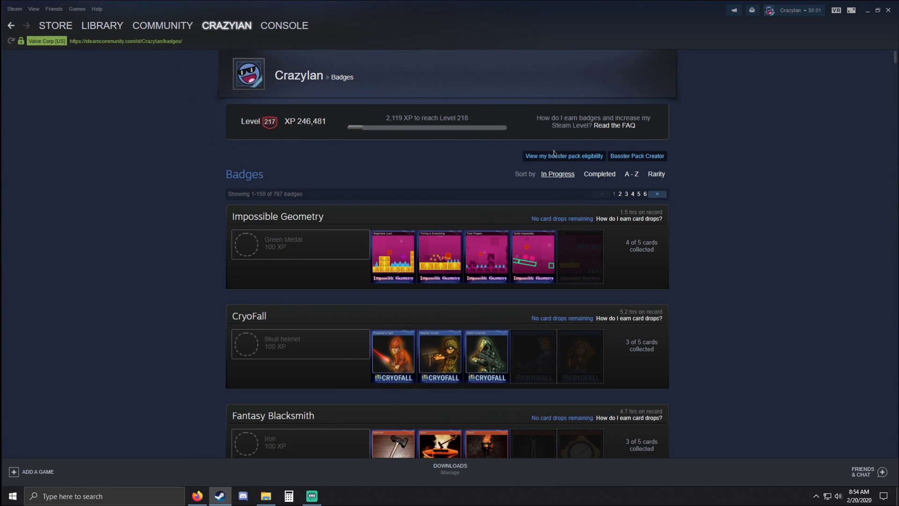
scroll(482, 171, down, 2)
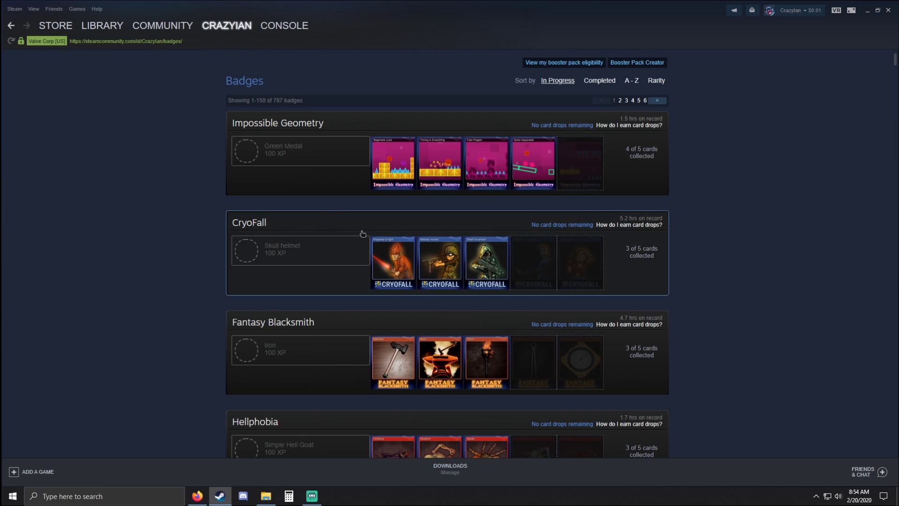
click(620, 100)
scroll(679, 195, down, 20)
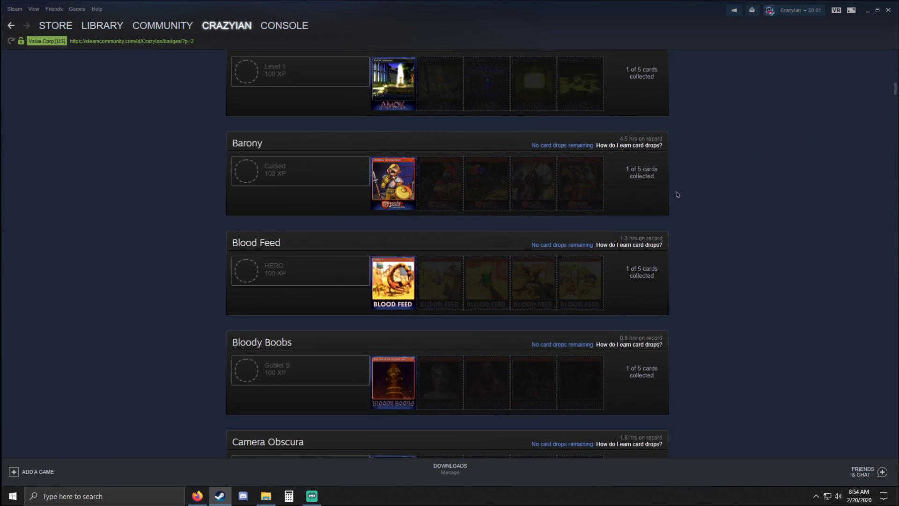
scroll(679, 194, down, 20)
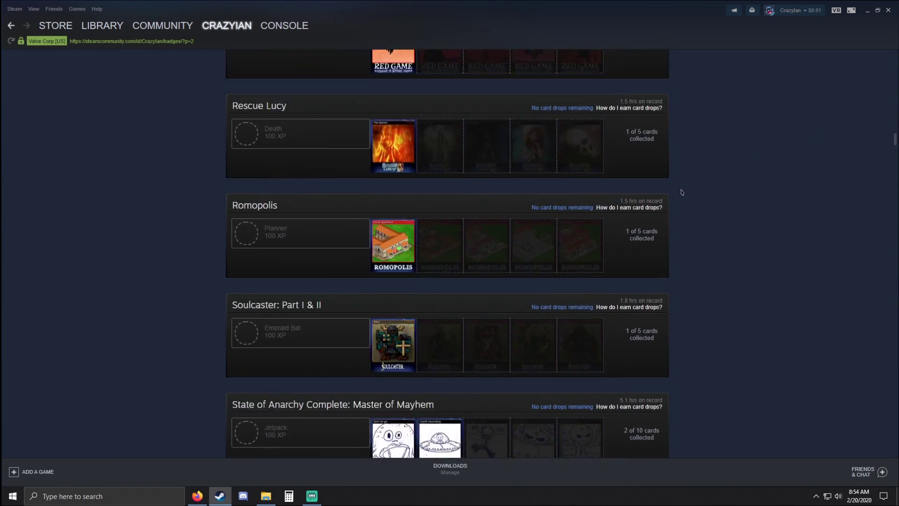
scroll(669, 211, down, 10)
scroll(896, 173, down, 20)
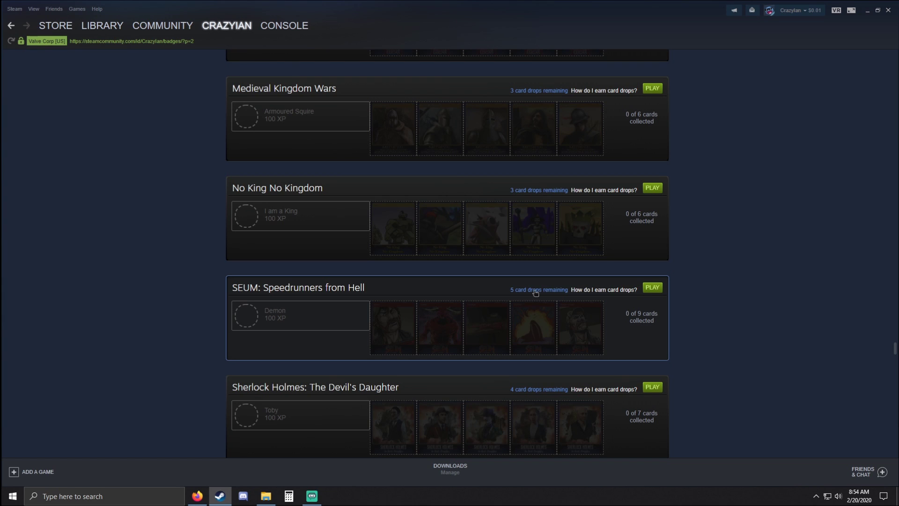
scroll(605, 211, up, 3)
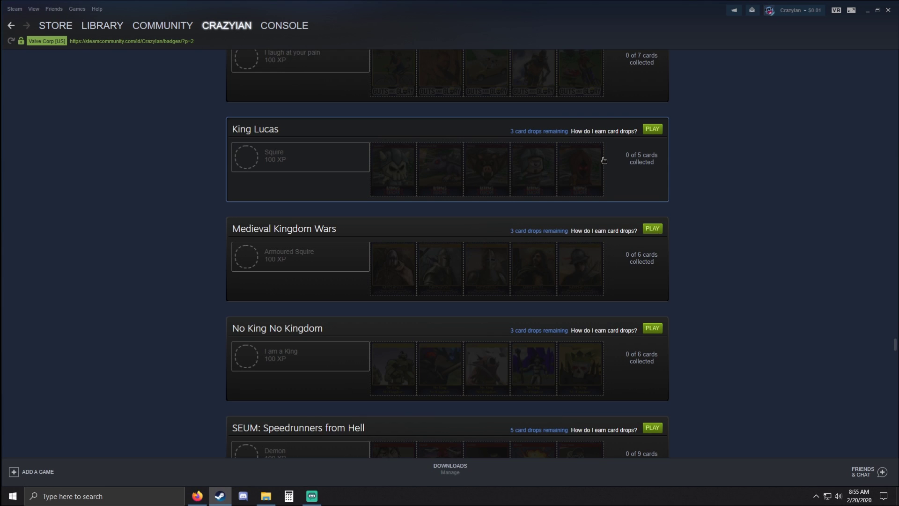
scroll(507, 167, up, 2)
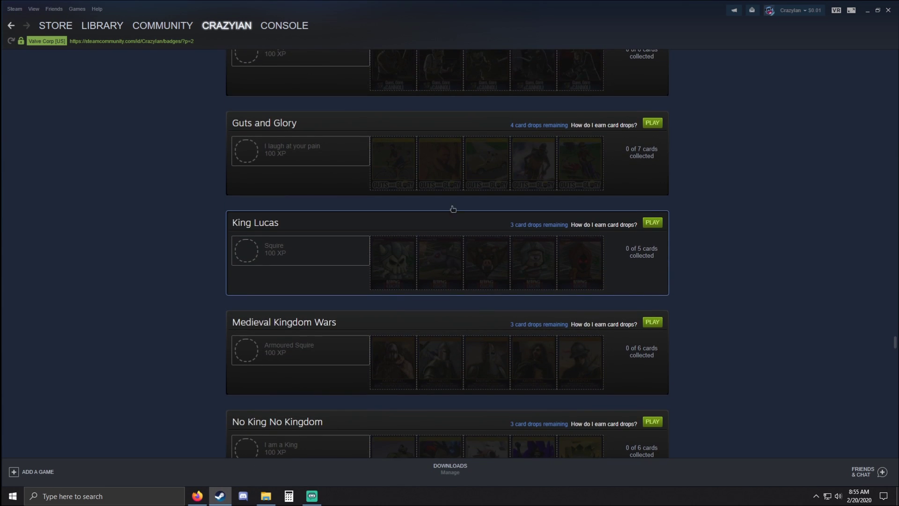
scroll(456, 221, up, 12)
scroll(581, 234, down, 1)
scroll(567, 271, down, 2)
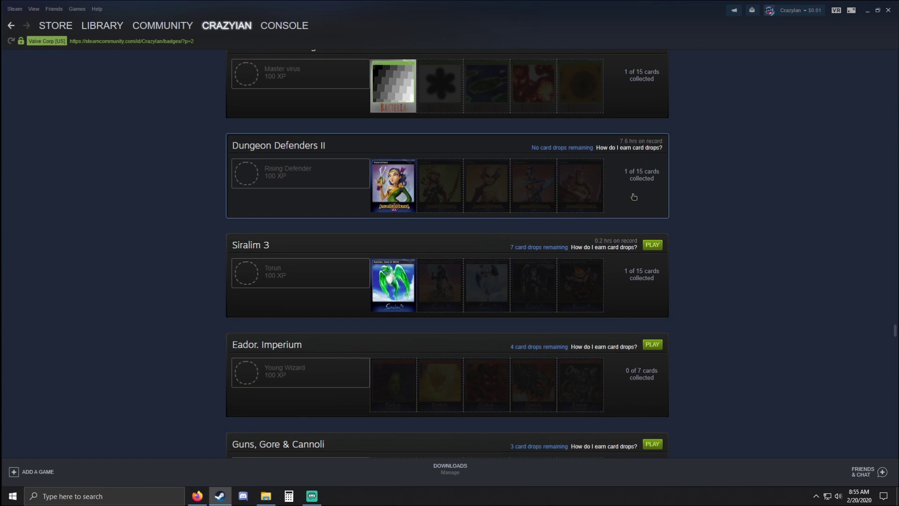
scroll(494, 225, down, 1)
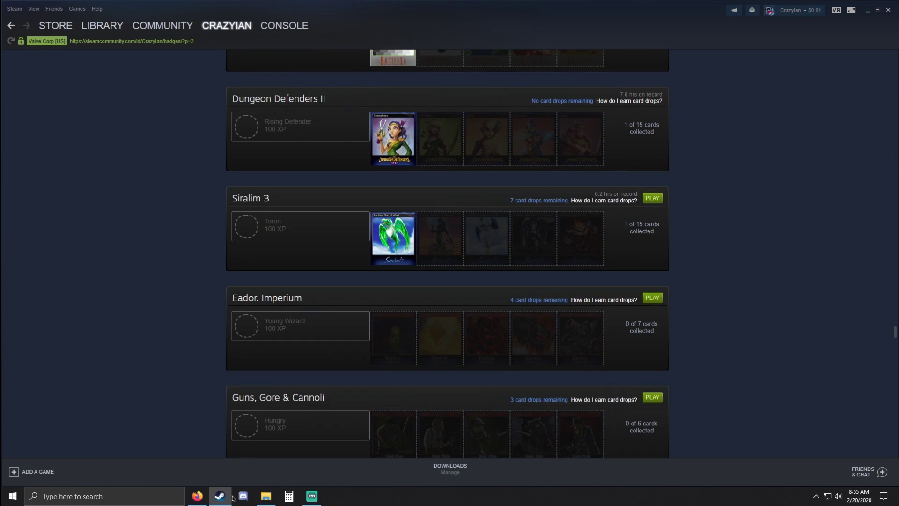
click(197, 498)
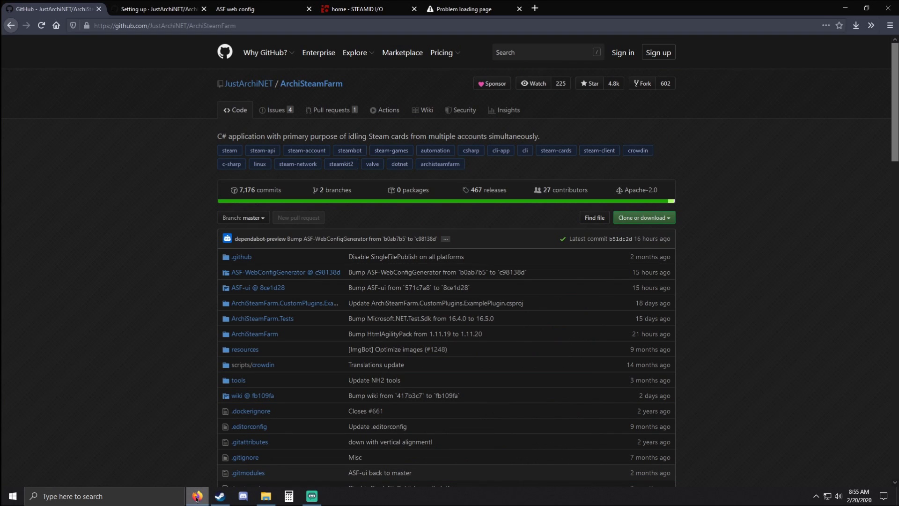
mouse_move(344, 84)
mouse_down()
mouse_move(281, 88)
mouse_move(350, 94)
mouse_up()
scroll(368, 100, down, 4)
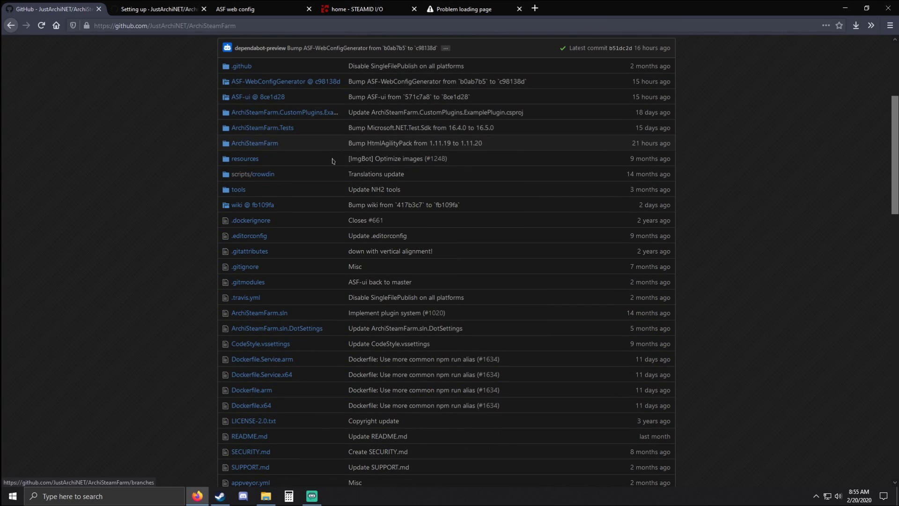
scroll(432, 246, up, 3)
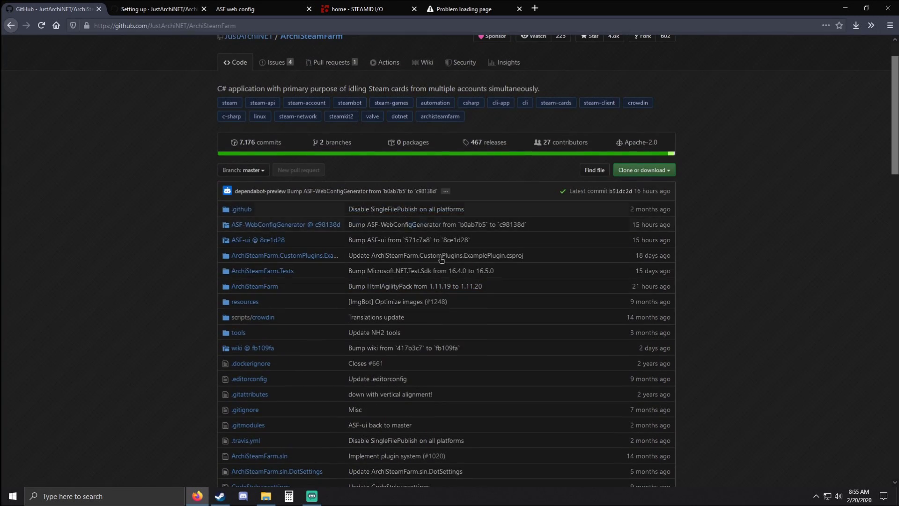
scroll(197, 206, up, 1)
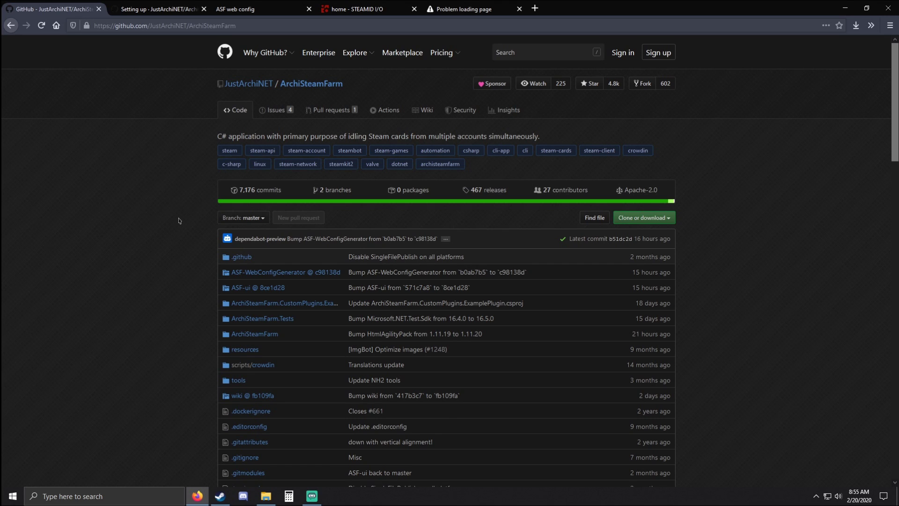
scroll(470, 298, down, 3)
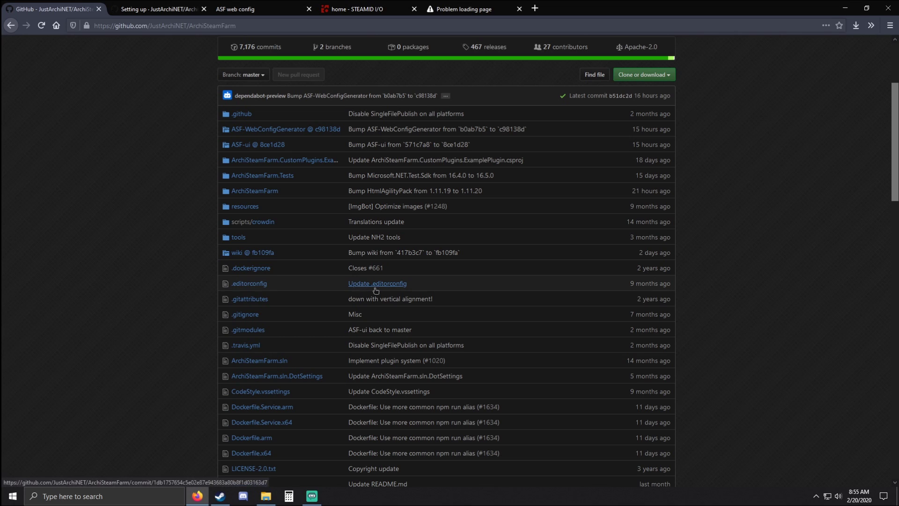
scroll(261, 275, up, 3)
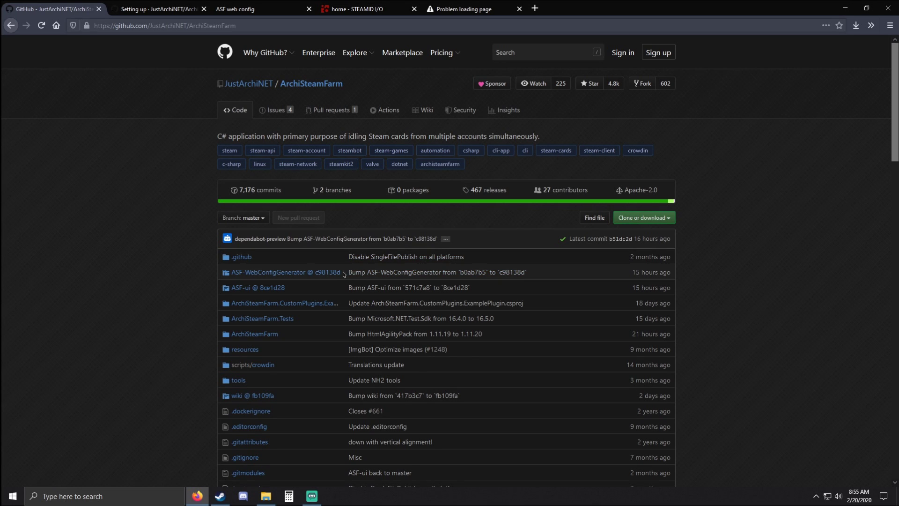
scroll(375, 202, down, 3)
scroll(375, 202, down, 1)
scroll(351, 262, up, 4)
scroll(540, 291, down, 3)
scroll(281, 231, up, 3)
Step: Open the repository's releases page and read through the release notes down to the assets
click(498, 190)
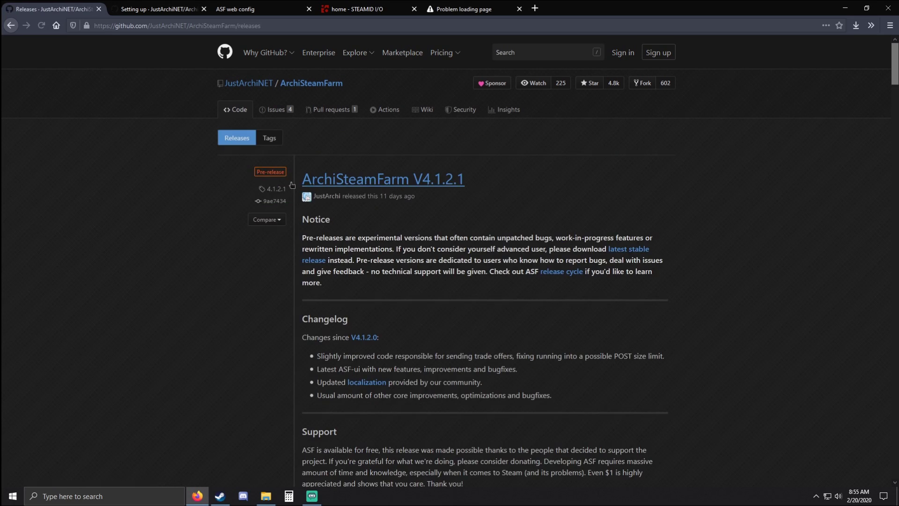
drag(256, 172, 286, 176)
drag(361, 238, 420, 238)
scroll(328, 262, down, 6)
drag(245, 285, 286, 291)
scroll(253, 234, down, 4)
scroll(253, 189, down, 4)
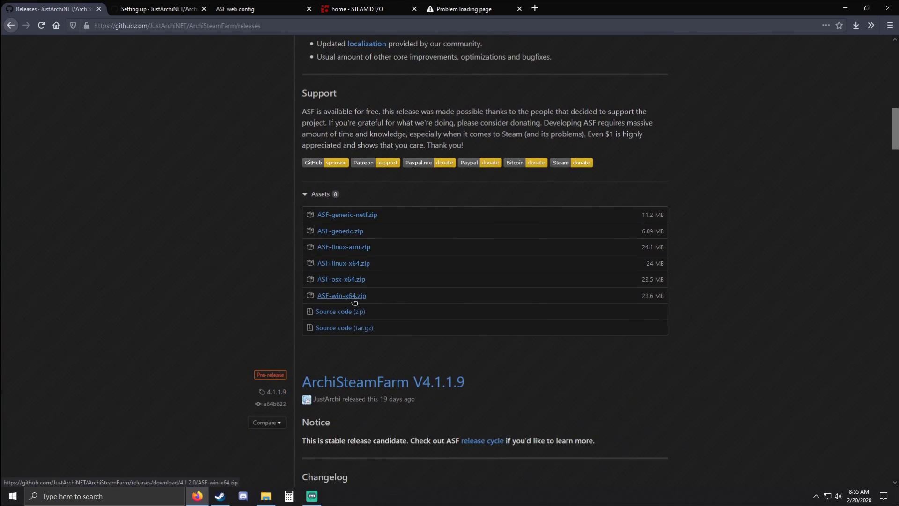
Step: Save ASF-win-x64.zip from the release assets to Downloads and return to the Setting up wiki page
click(354, 296)
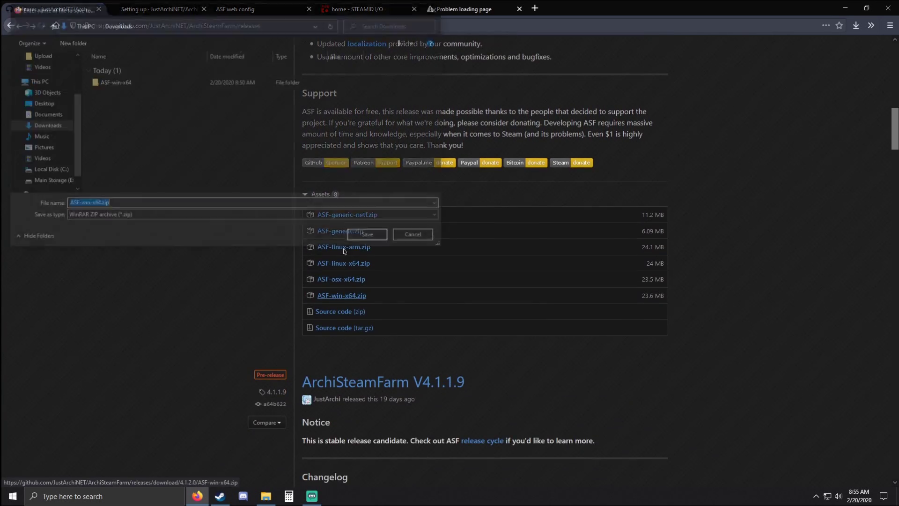
click(376, 242)
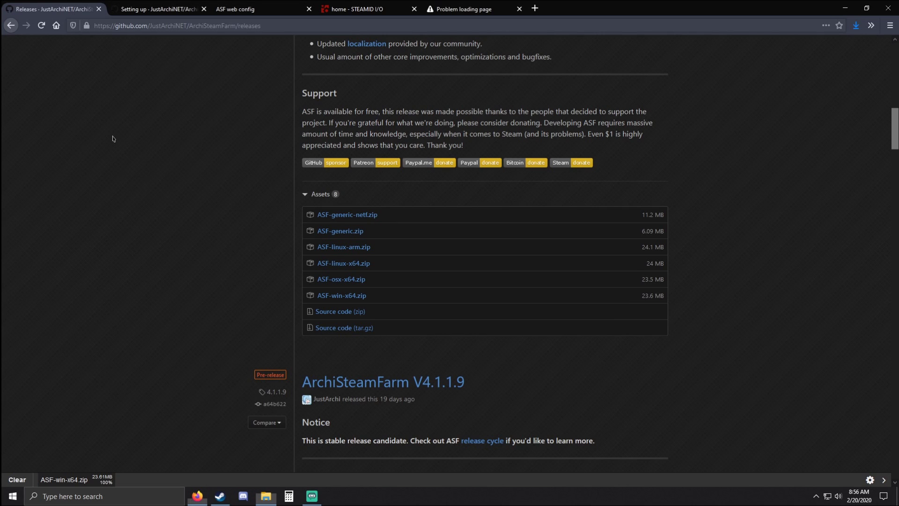
click(159, 8)
scroll(244, 201, up, 3)
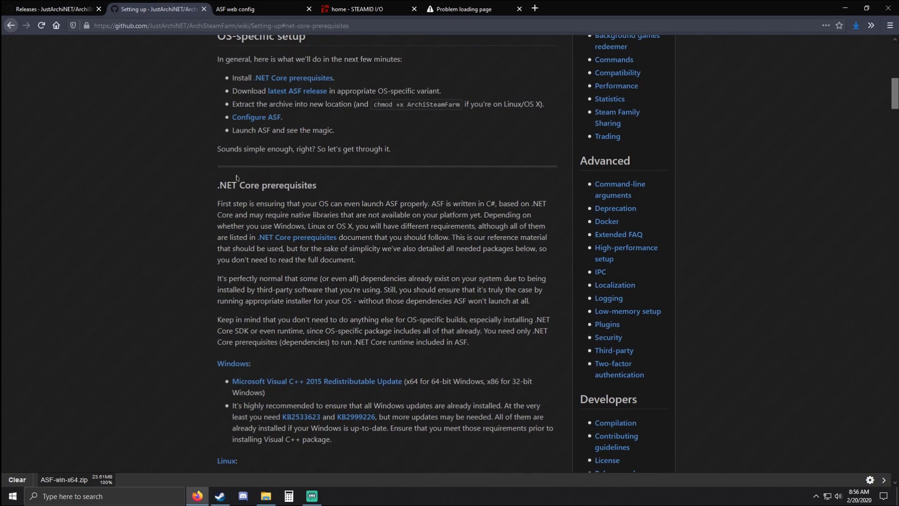
scroll(329, 193, down, 2)
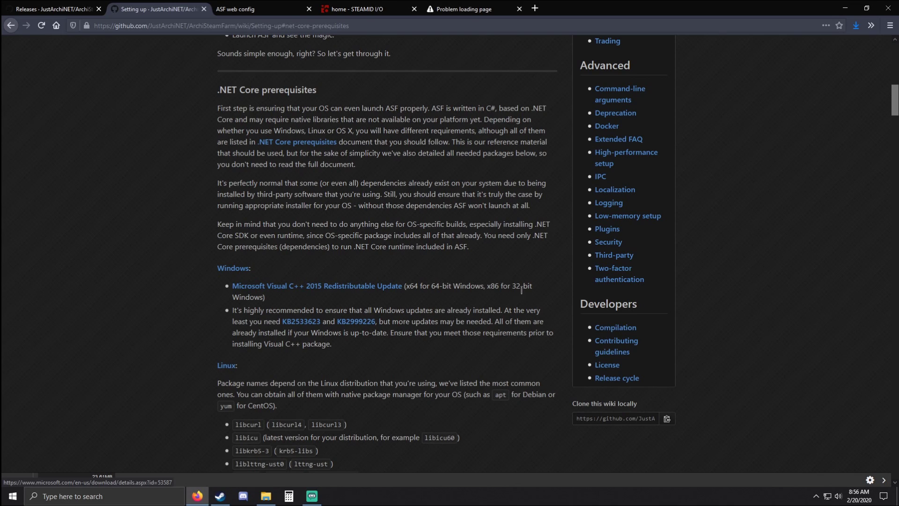
drag(288, 310, 459, 311)
click(476, 313)
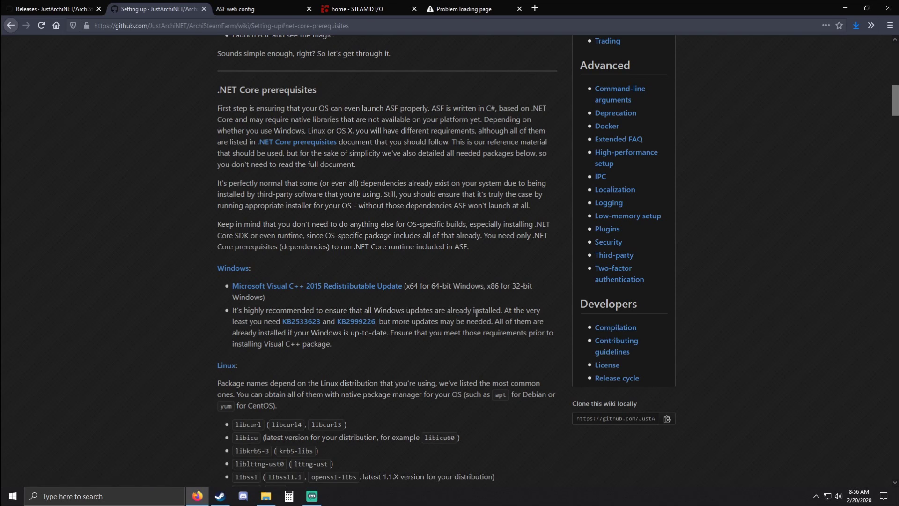
drag(328, 311, 467, 311)
click(428, 307)
drag(388, 322, 471, 323)
click(468, 323)
scroll(578, 226, up, 2)
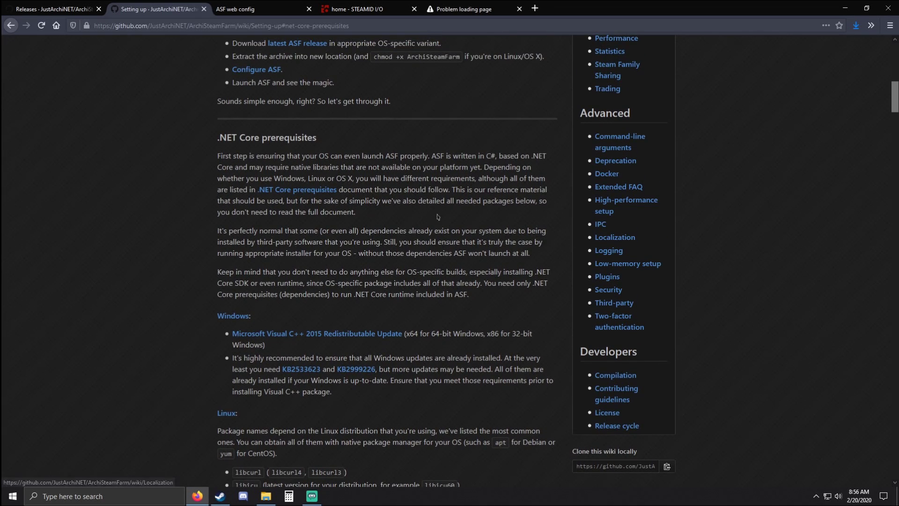
scroll(609, 287, up, 6)
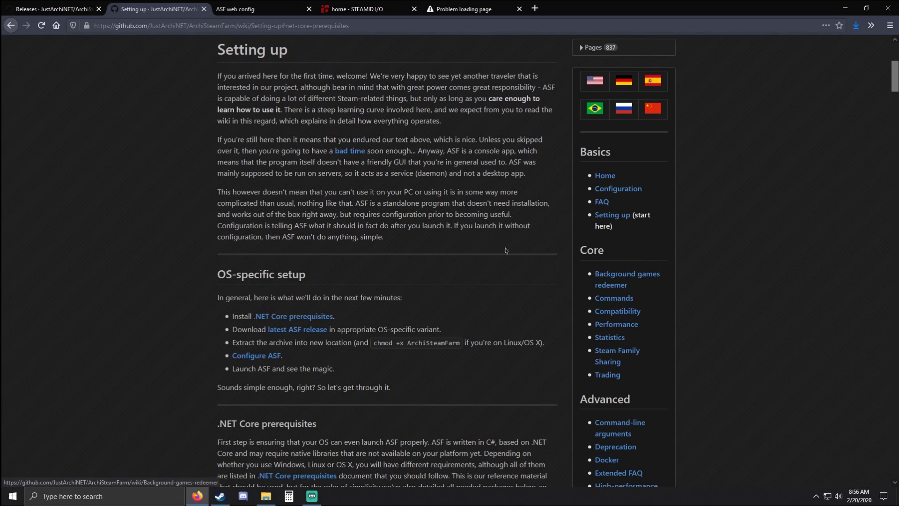
scroll(486, 230, down, 4)
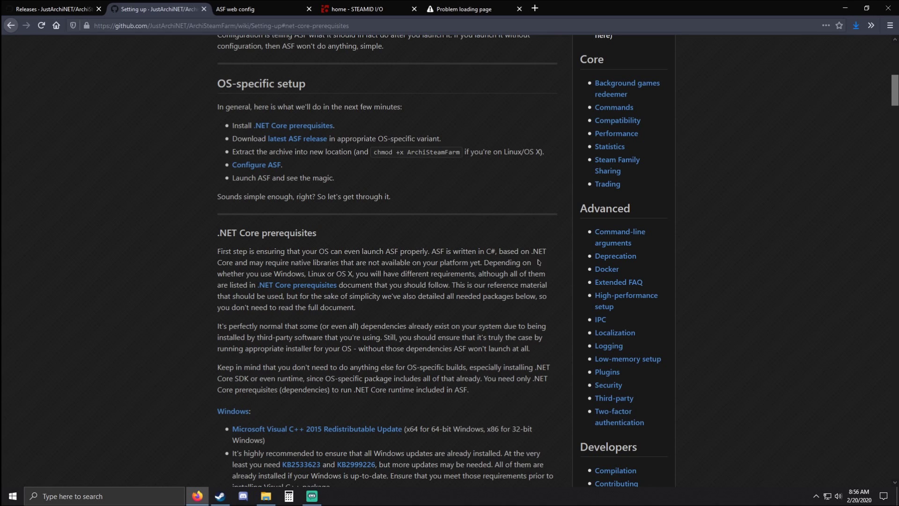
scroll(549, 267, down, 1)
scroll(611, 223, up, 2)
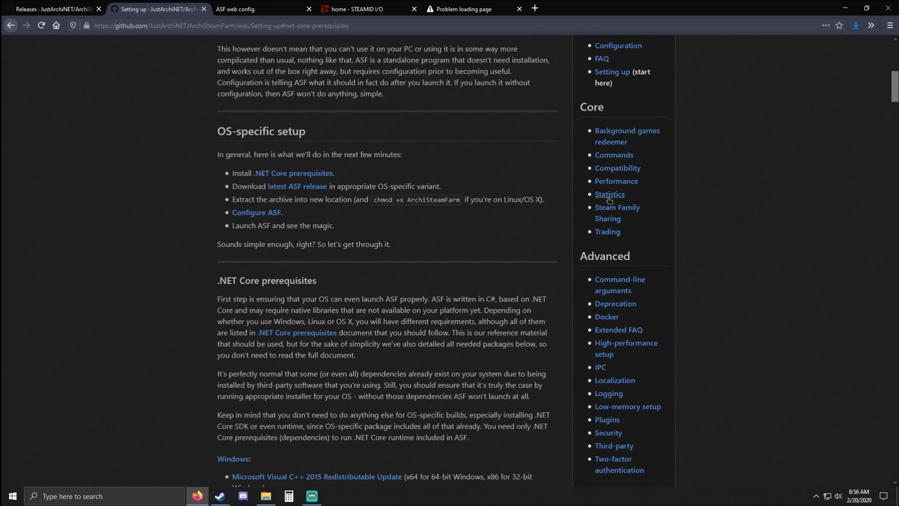
scroll(380, 168, down, 2)
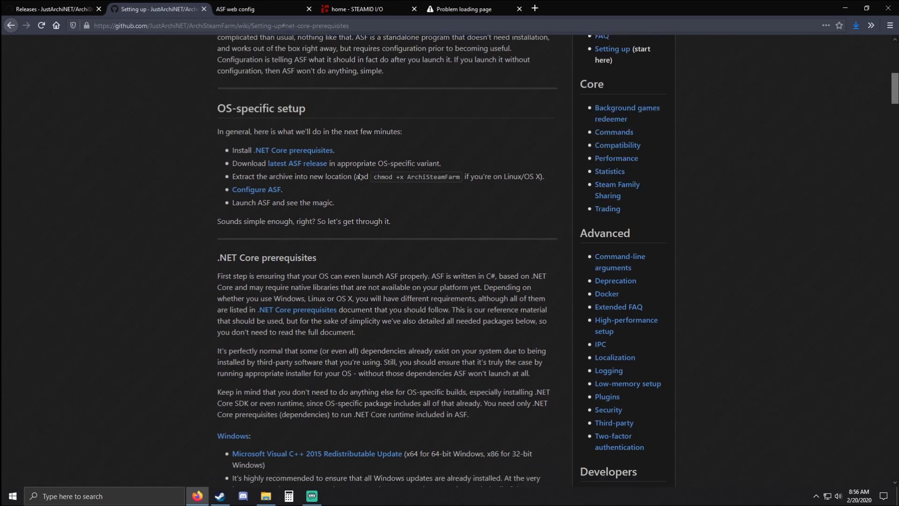
scroll(397, 162, down, 2)
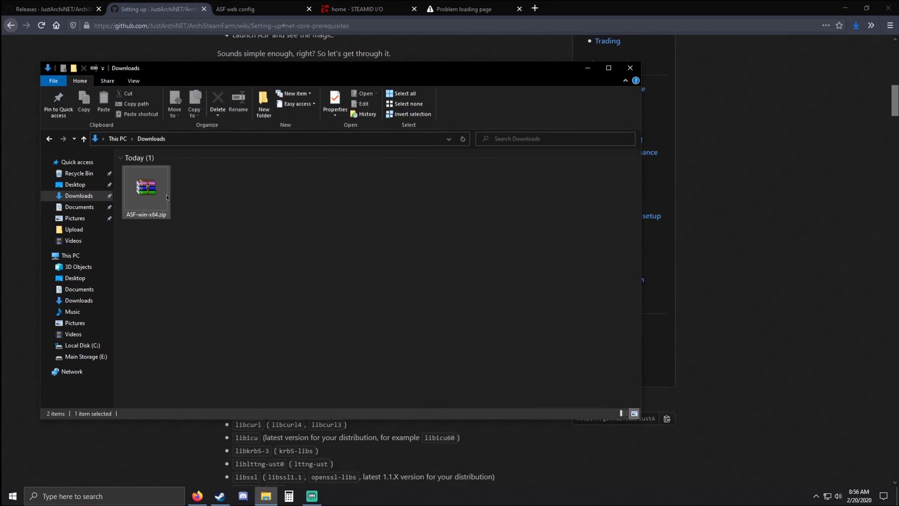
Step: Extract ASF-win-x64.zip to a new ASF-win-x64 folder, open it, and minimize Explorer
click(185, 282)
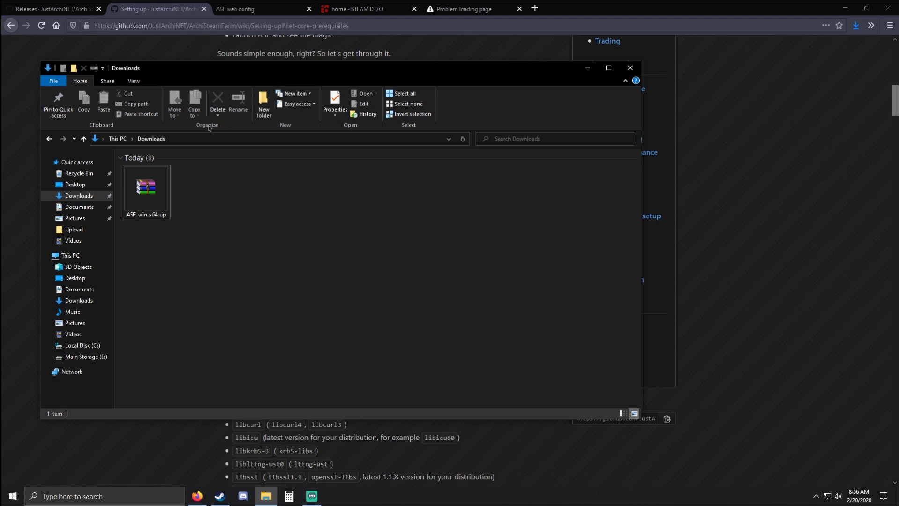
right_click(147, 179)
click(223, 251)
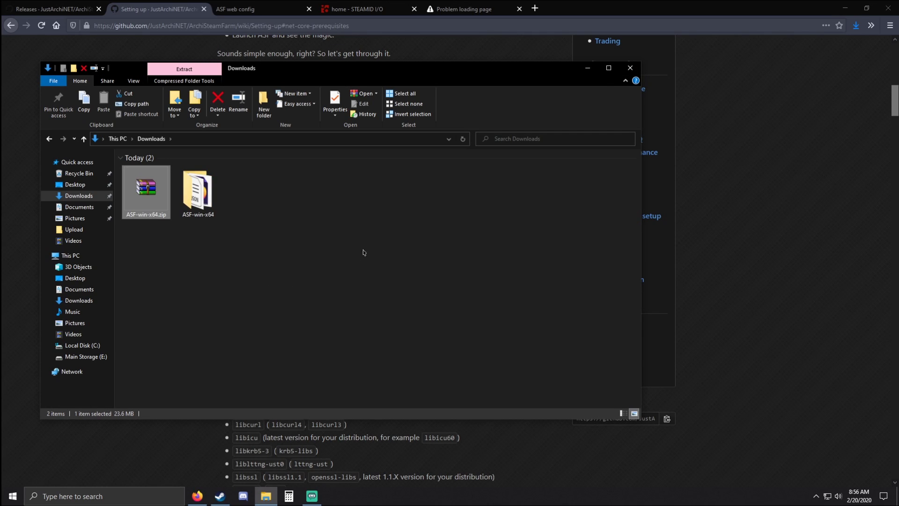
click(217, 189)
double_click(202, 204)
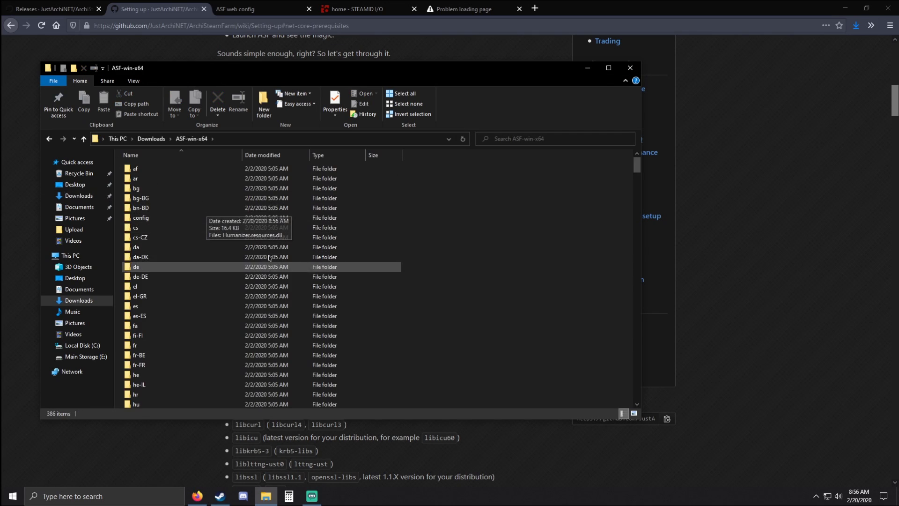
click(587, 68)
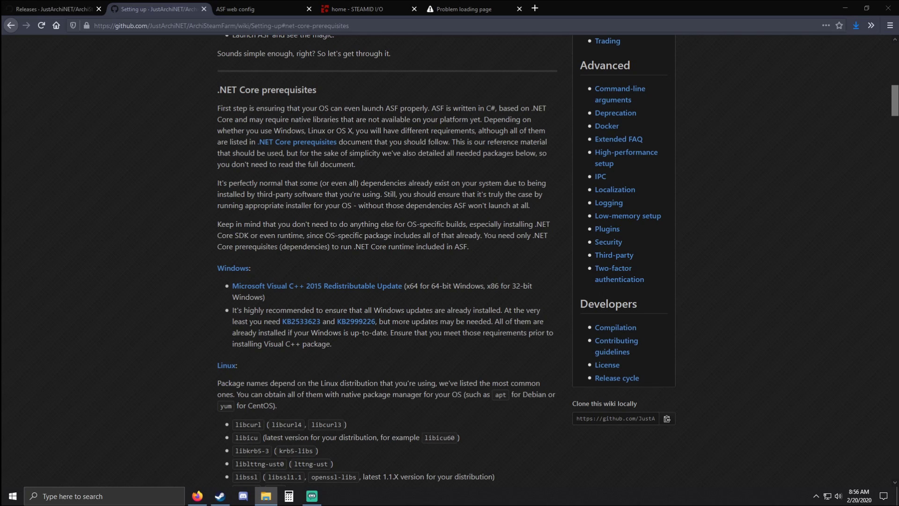
Step: Open the V4.1.1.5+ ASF global config form and show its advanced settings, including SteamOwnerID
click(237, 9)
drag(316, 120, 595, 129)
click(608, 130)
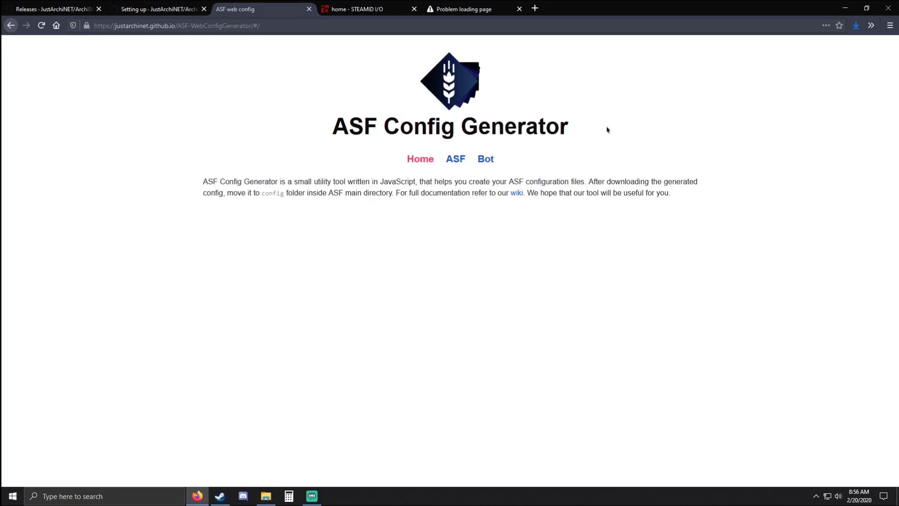
click(462, 159)
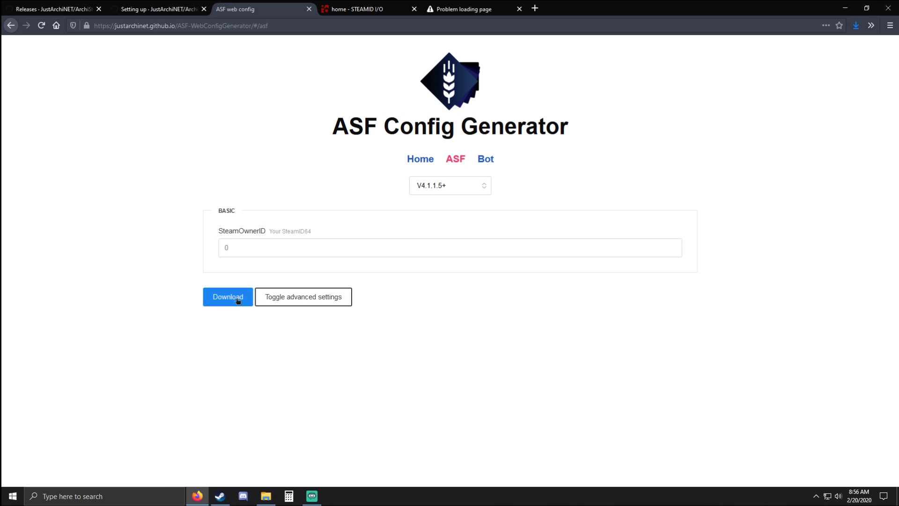
click(453, 188)
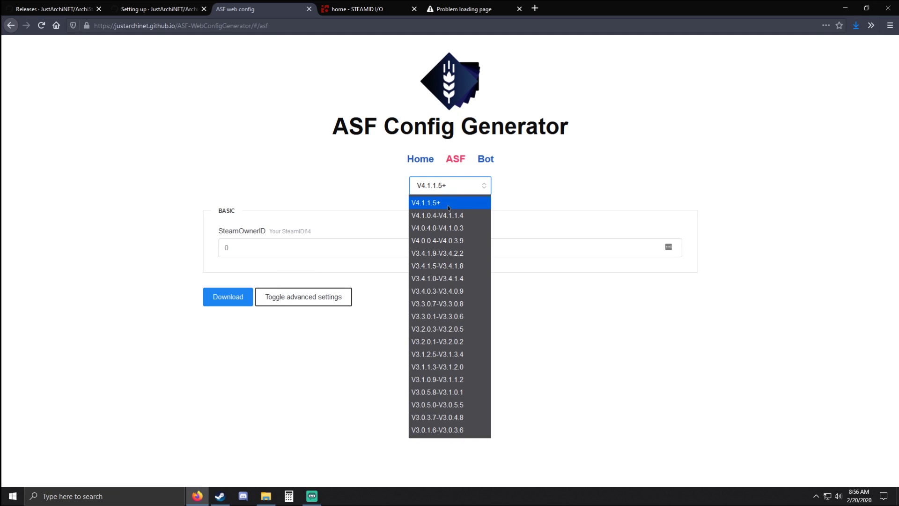
click(323, 183)
click(295, 296)
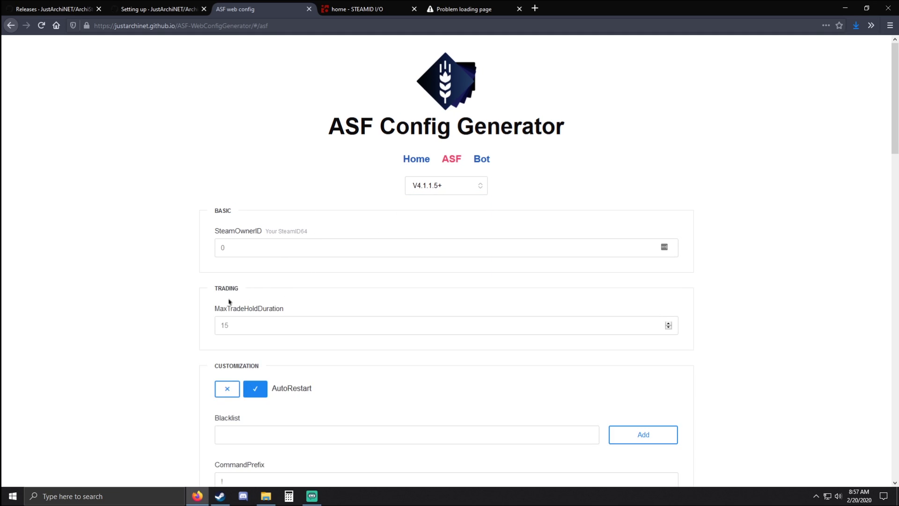
drag(215, 231, 264, 232)
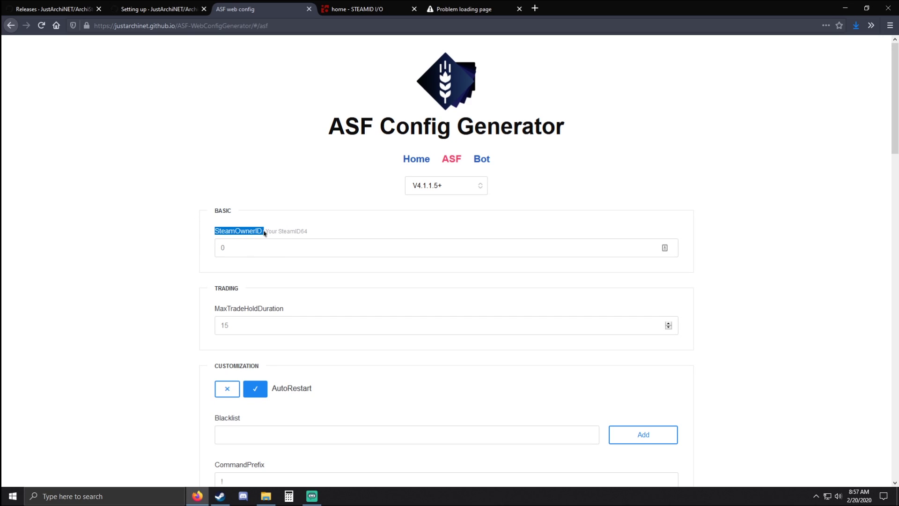
click(373, 8)
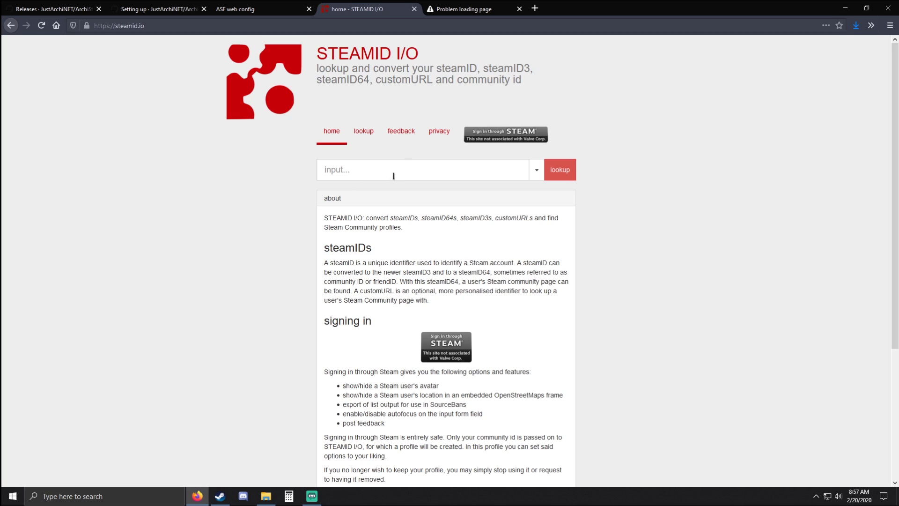
Step: Resolve the Steam profile's custom URL on STEAMID I/O and copy its steamID64
text(C)
text(razylan)
key(Return)
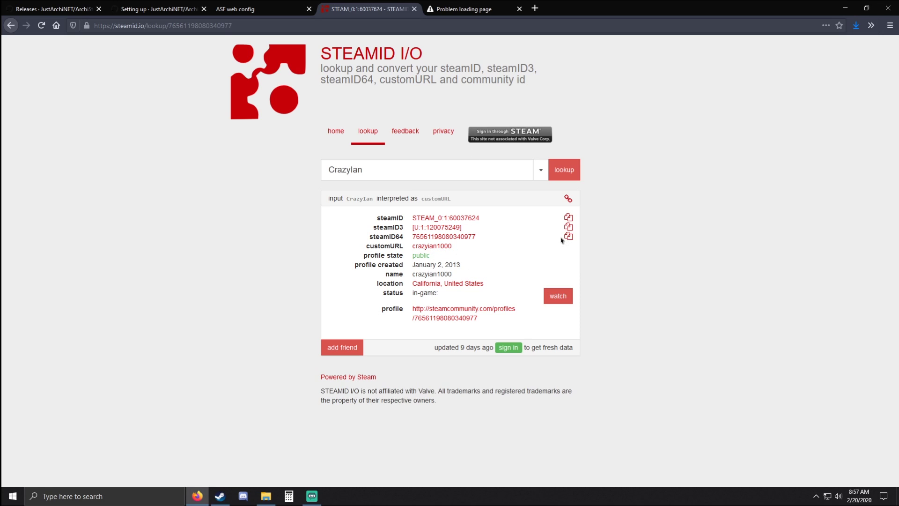
click(569, 236)
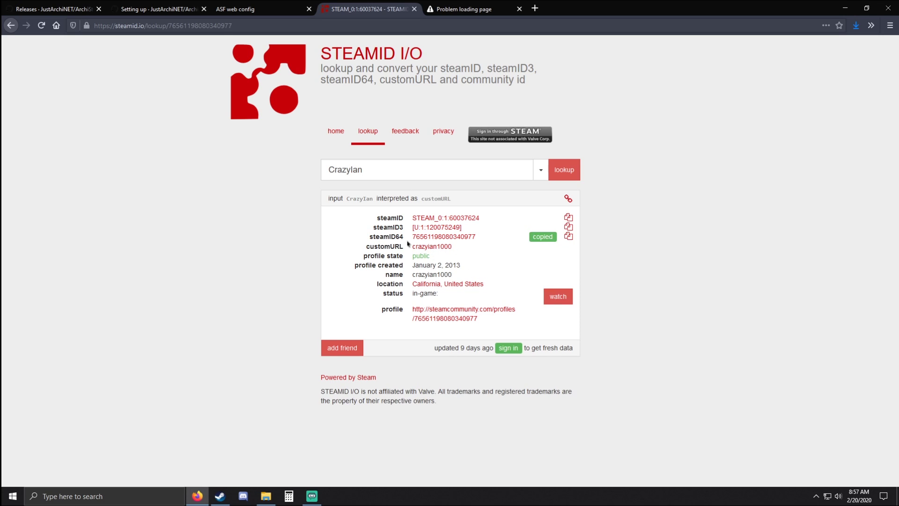
click(257, 17)
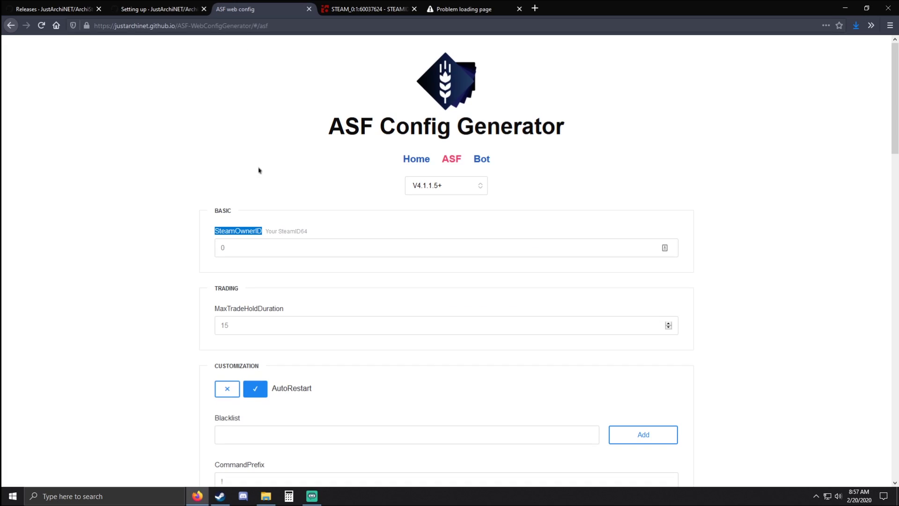
Step: Paste the copied steamID64 into the SteamOwnerID field
right_click(261, 243)
click(300, 281)
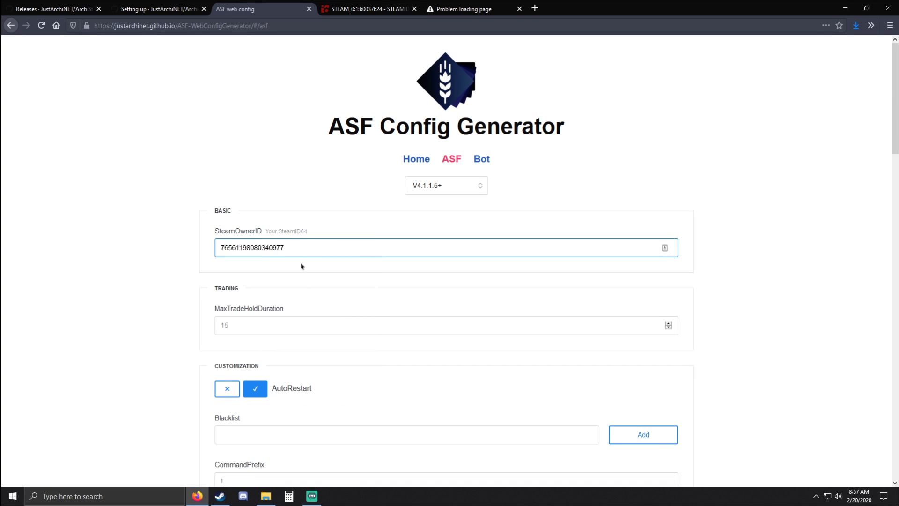
scroll(188, 265, down, 2)
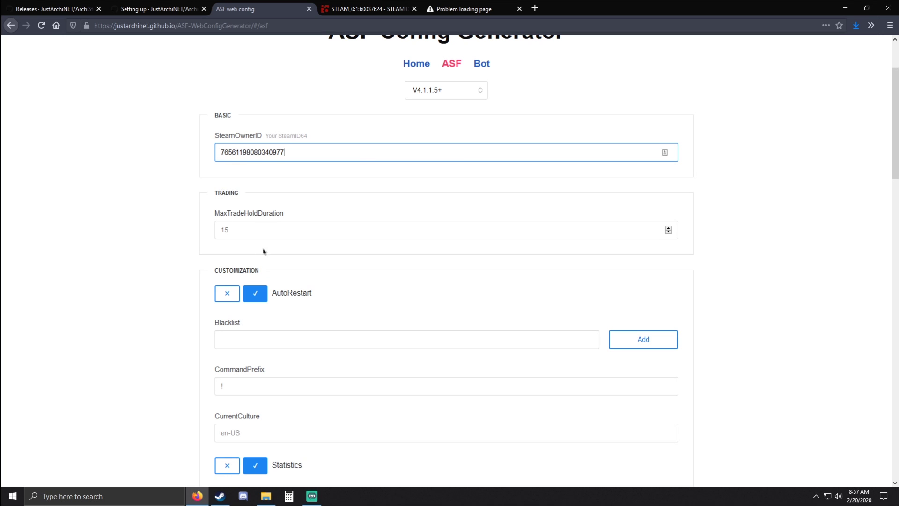
scroll(164, 262, down, 2)
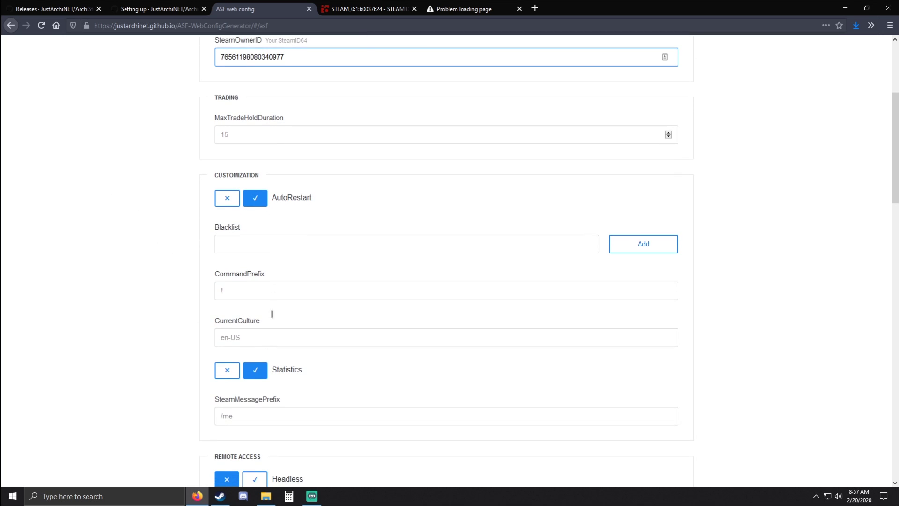
scroll(157, 223, down, 2)
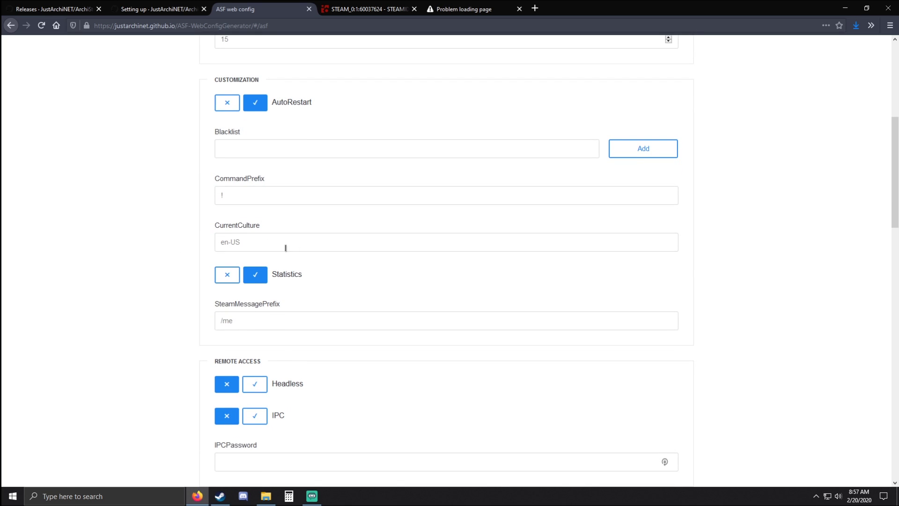
scroll(131, 173, down, 2)
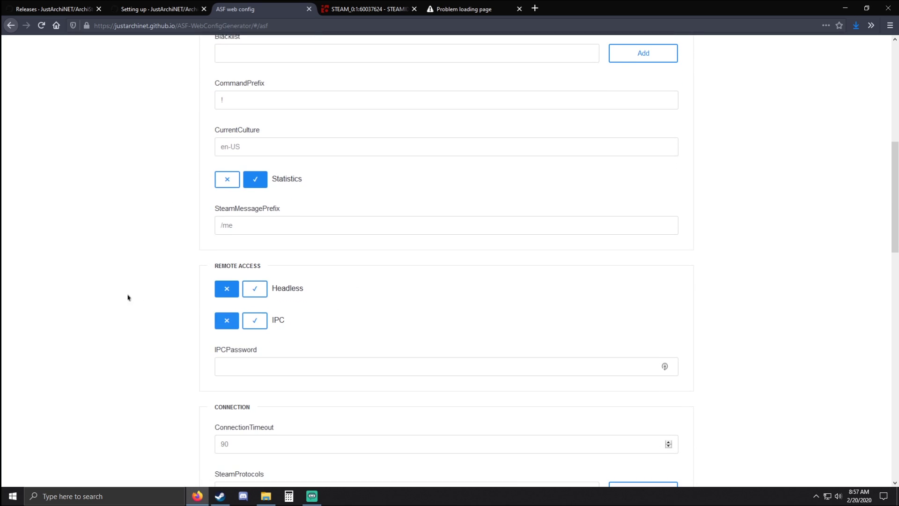
Step: Switch IPC on and enter the IPC password
click(259, 321)
click(330, 368)
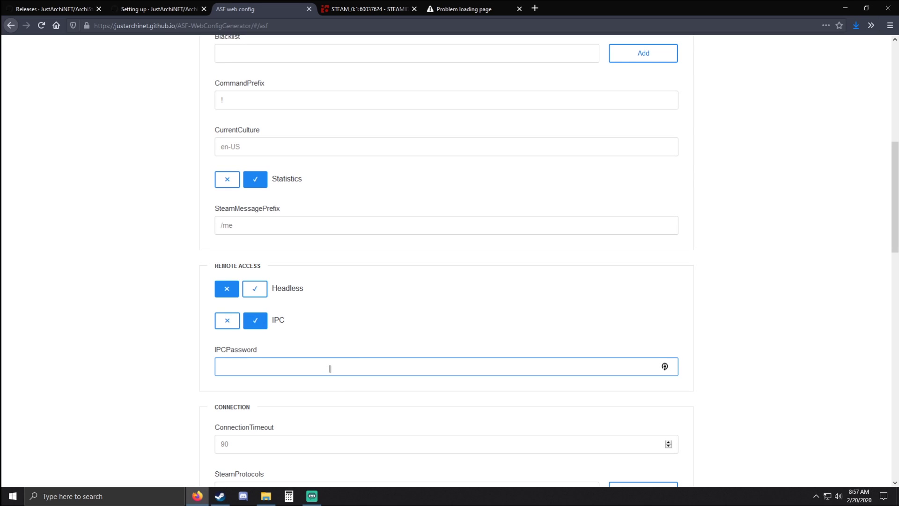
text(a)
scroll(154, 187, down, 4)
drag(265, 174, 198, 168)
click(295, 176)
drag(295, 177, 189, 178)
click(257, 177)
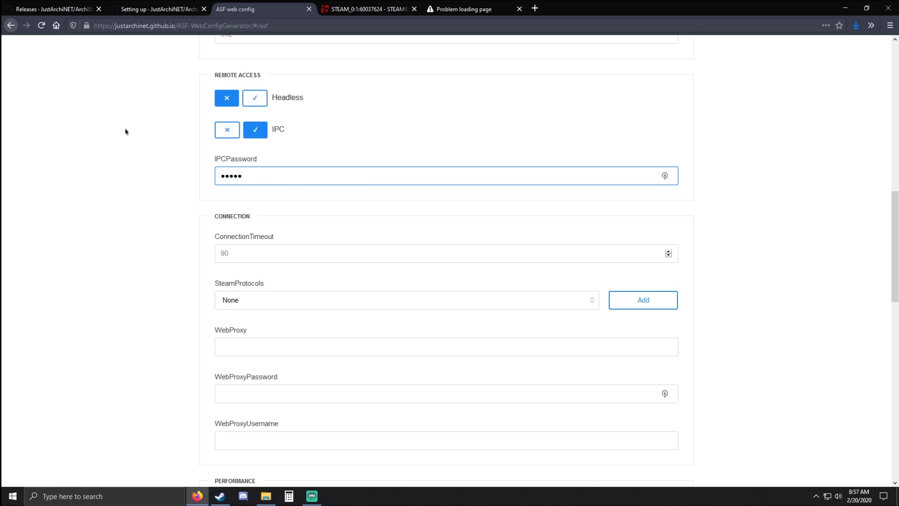
Step: Leave OptimizationMode at MaxPerformance and download the generated ASF.json config
scroll(127, 159, down, 3)
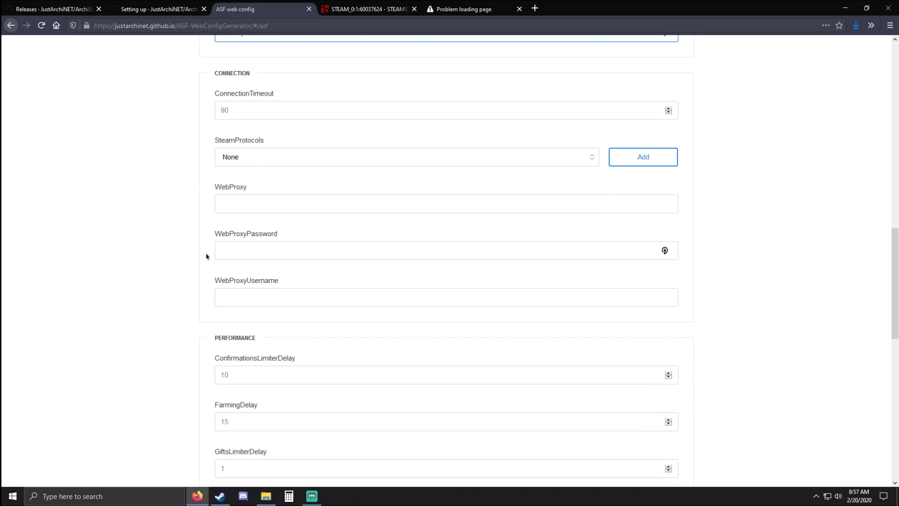
scroll(234, 263, down, 5)
scroll(237, 301, down, 3)
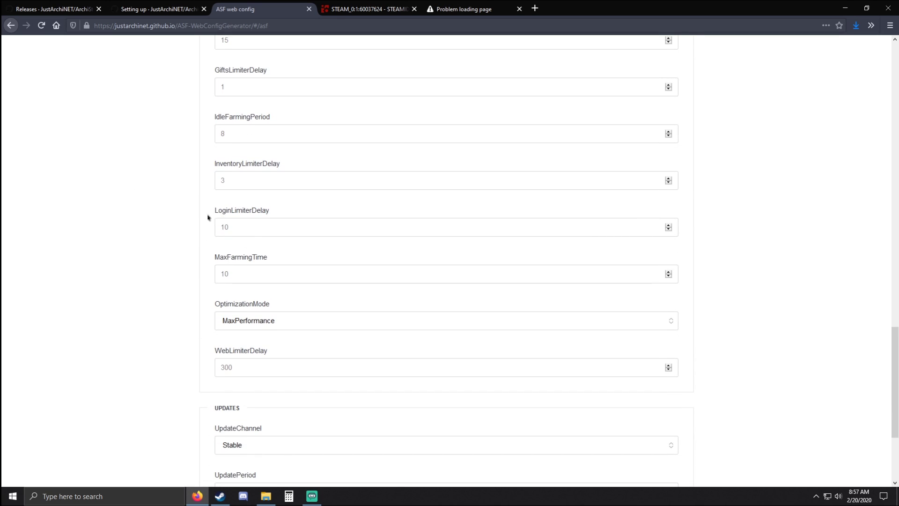
scroll(128, 206, down, 3)
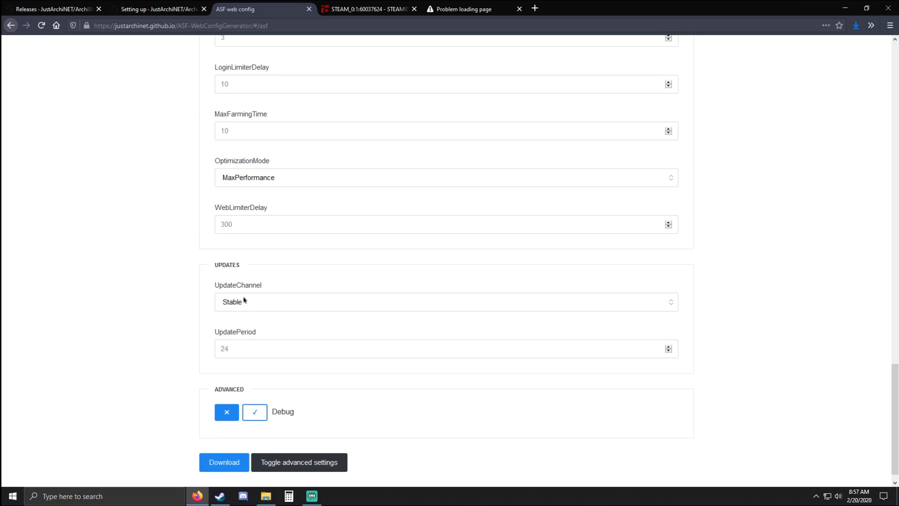
scroll(208, 240, up, 1)
scroll(209, 240, up, 2)
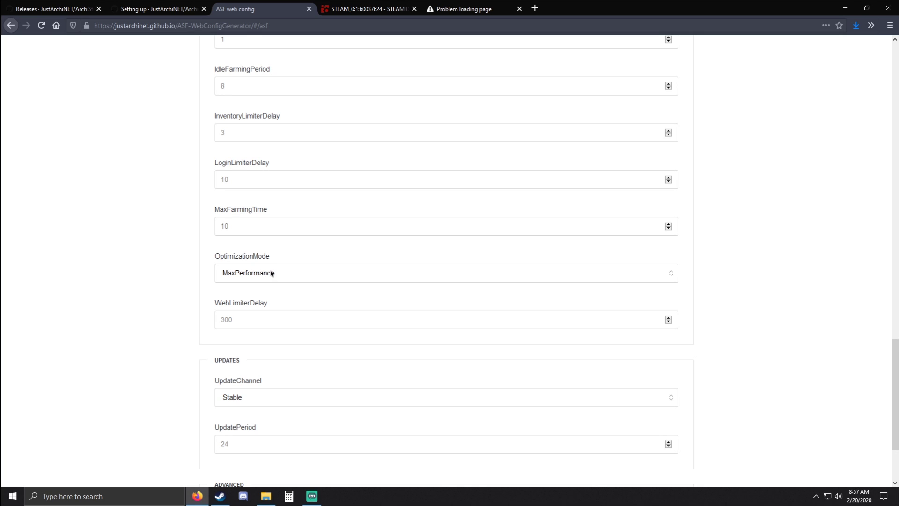
click(271, 274)
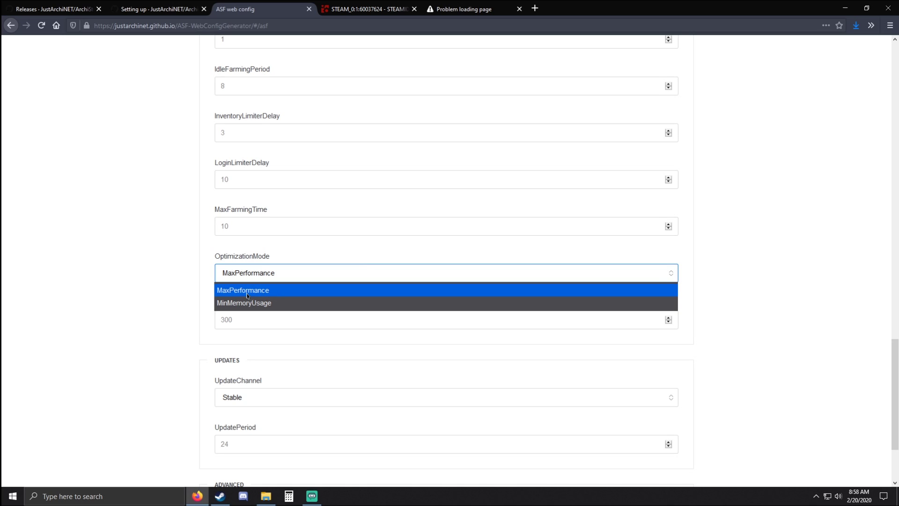
click(163, 255)
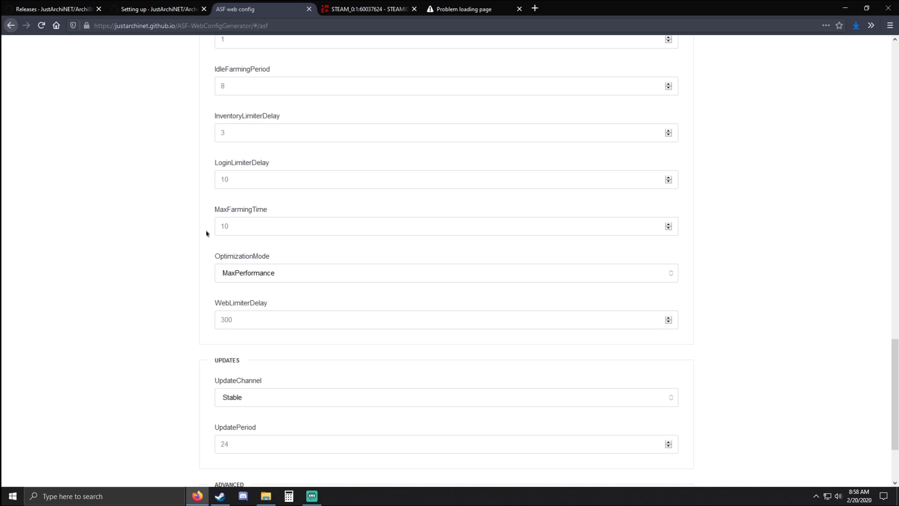
click(257, 276)
click(184, 260)
scroll(216, 267, down, 3)
click(244, 169)
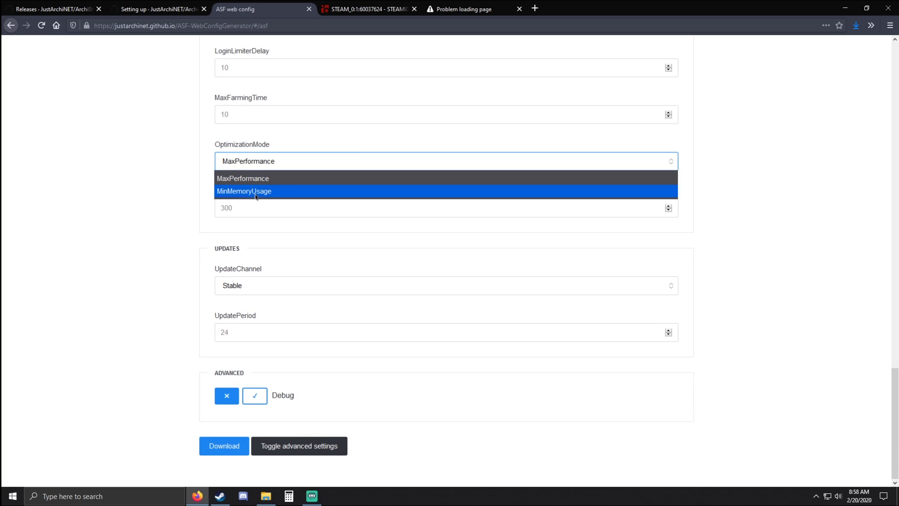
click(238, 174)
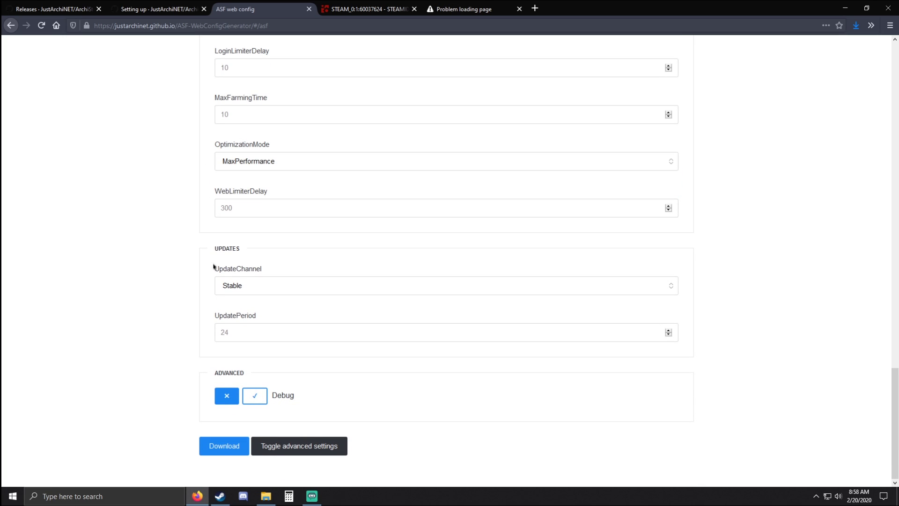
click(229, 445)
Step: Save ASF.json and open it from Downloads with Notepad++
click(371, 238)
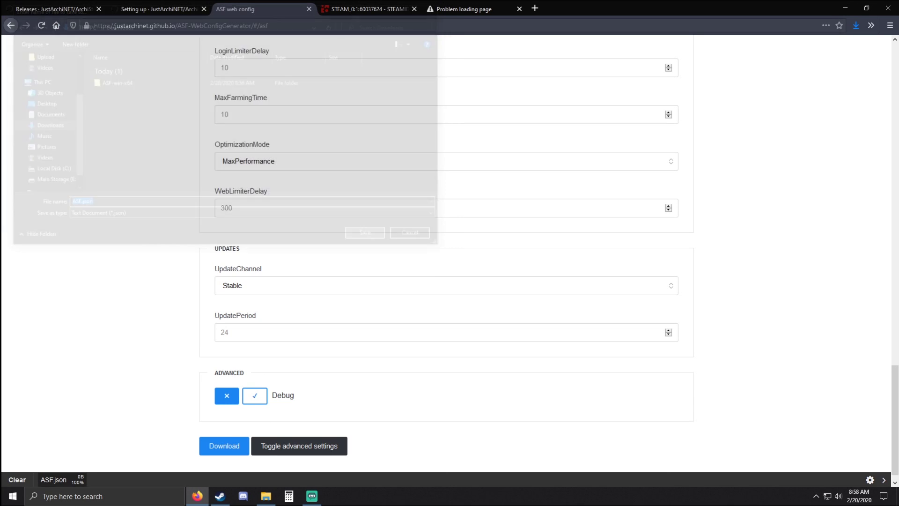
key(alt+Tab)
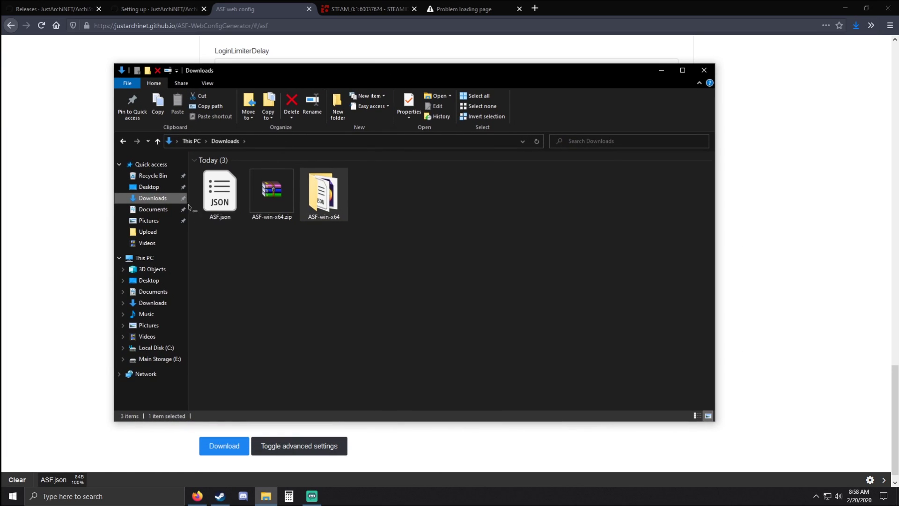
right_click(197, 181)
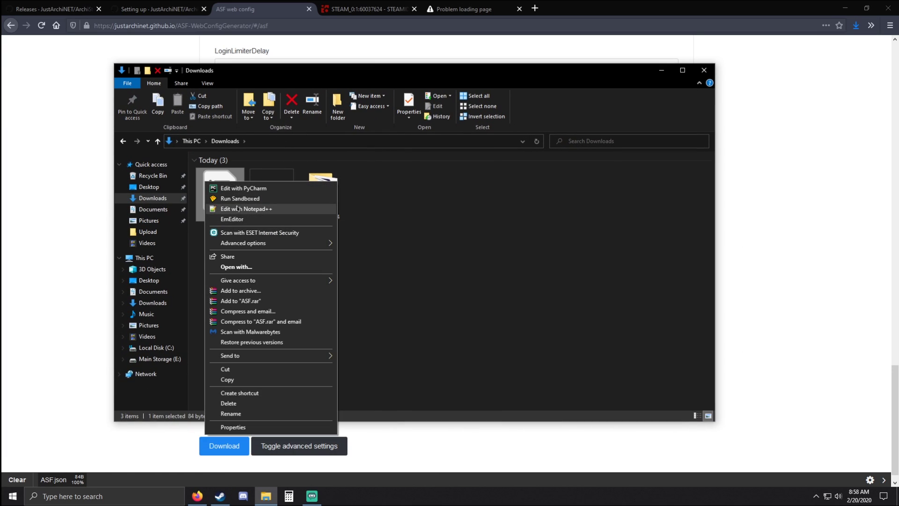
click(240, 208)
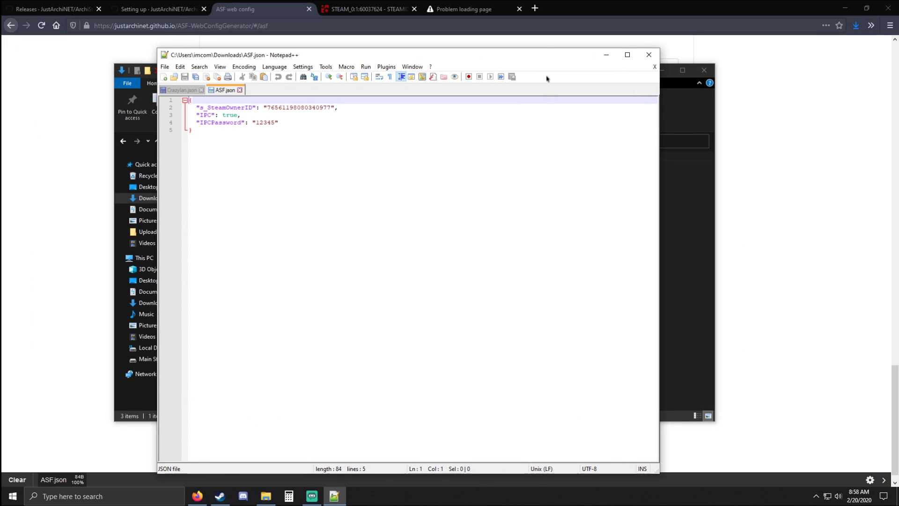
Step: Check the SteamOwnerID, IPC and IPCPassword lines, close the other document unsaved, and exit Notepad++
drag(192, 131, 193, 100)
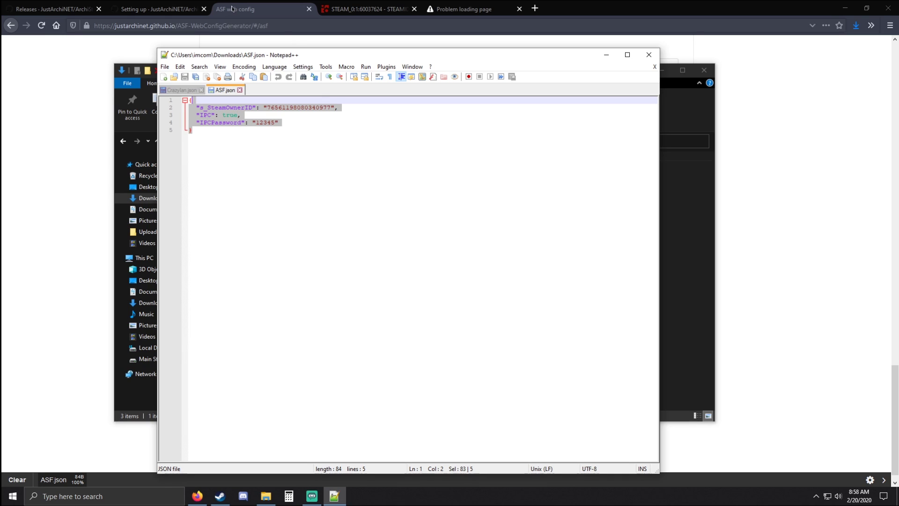
click(311, 157)
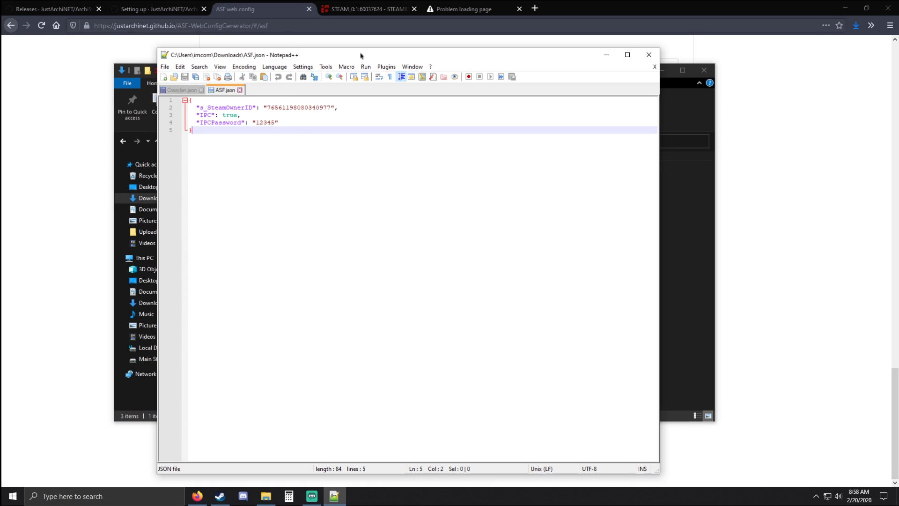
click(201, 90)
click(473, 277)
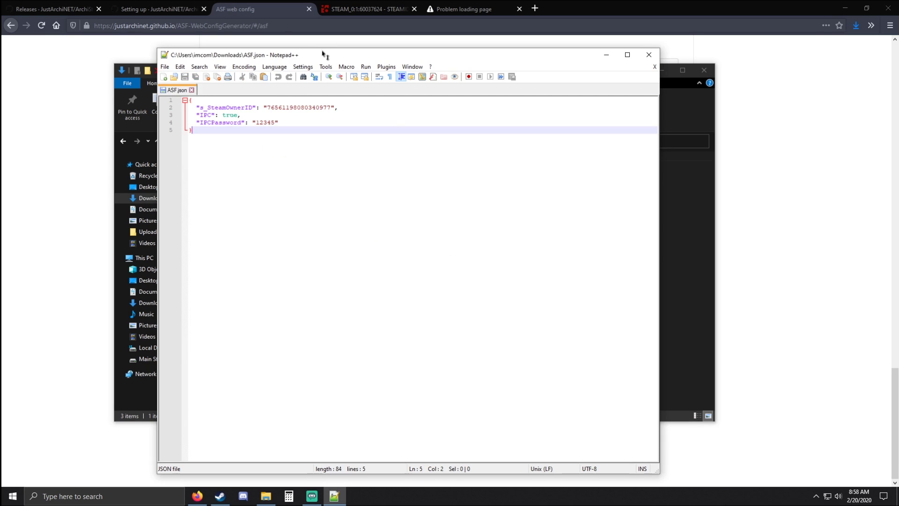
click(648, 54)
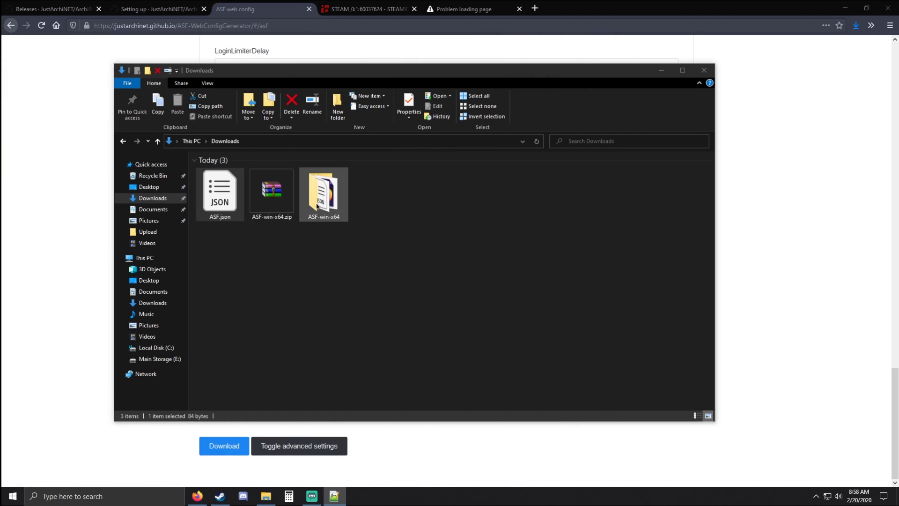
Step: Cut ASF.json and paste it into the ASF-win-x64 config folder
right_click(220, 197)
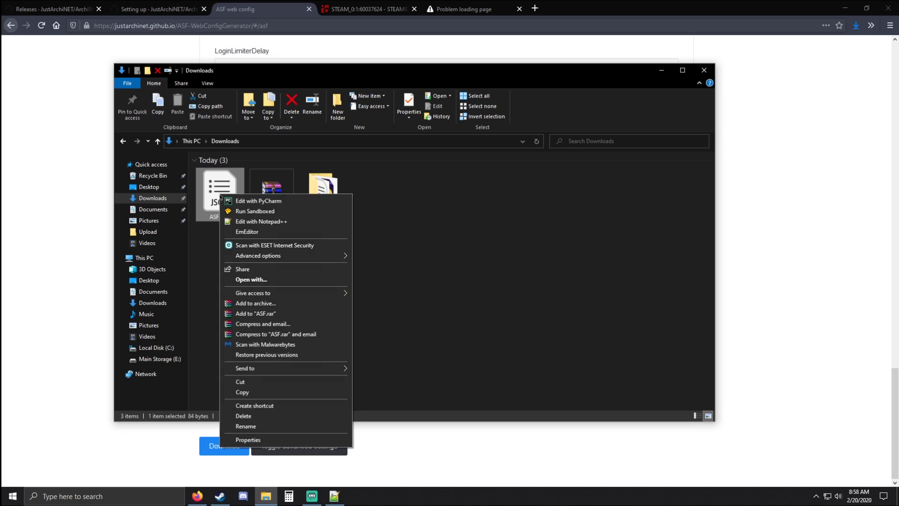
click(267, 382)
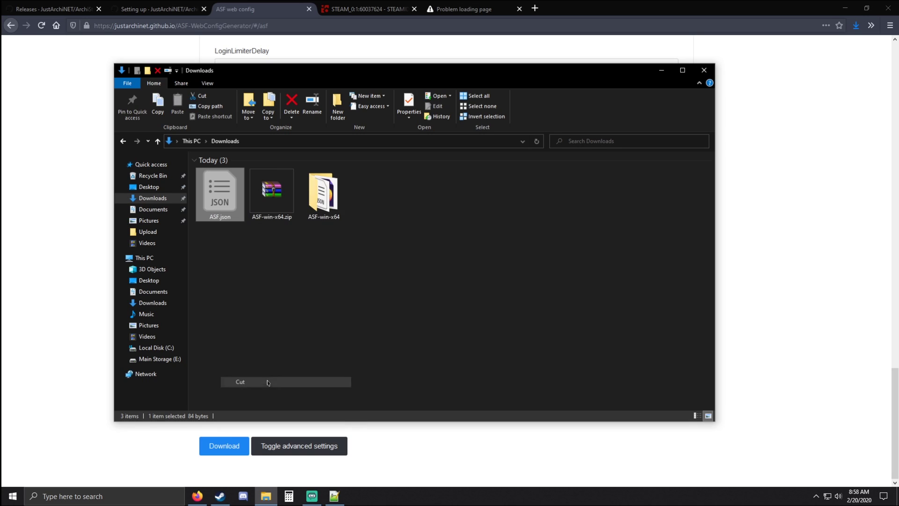
double_click(329, 200)
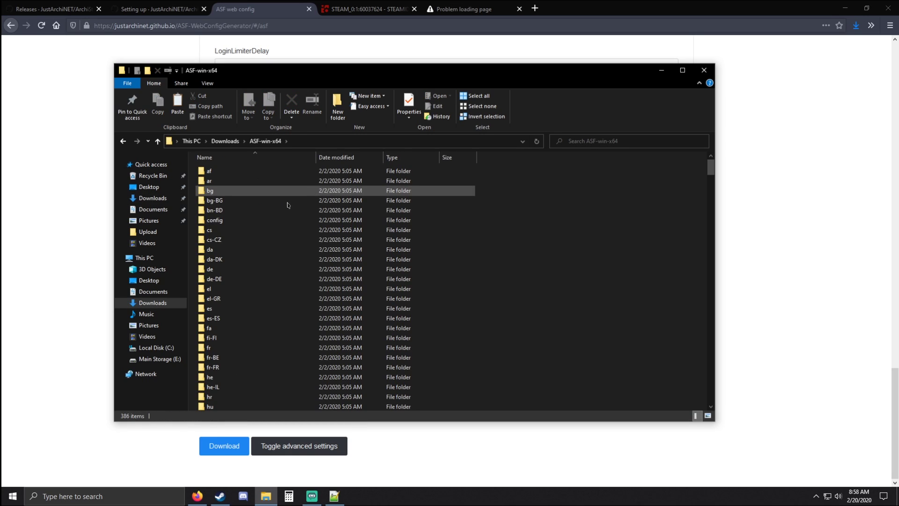
click(223, 223)
double_click(224, 223)
right_click(225, 211)
click(260, 247)
right_click(238, 220)
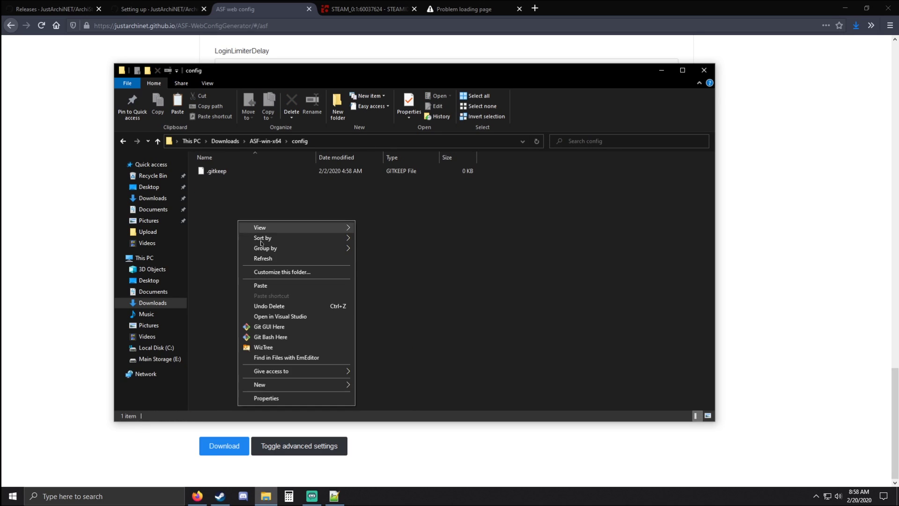
click(260, 285)
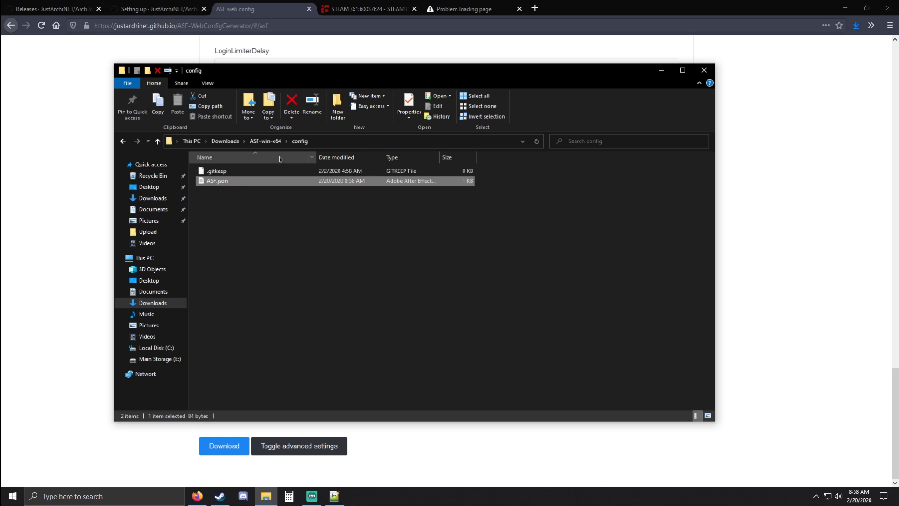
Step: Go back up to the ASF-win-x64 folder and scroll to ArchiSteamFarm.exe
click(265, 140)
scroll(271, 253, down, 15)
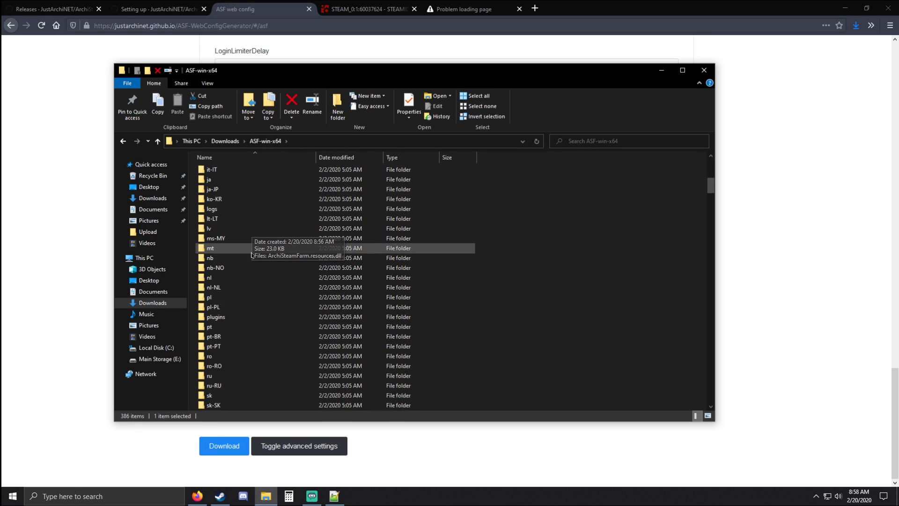
scroll(271, 262, down, 20)
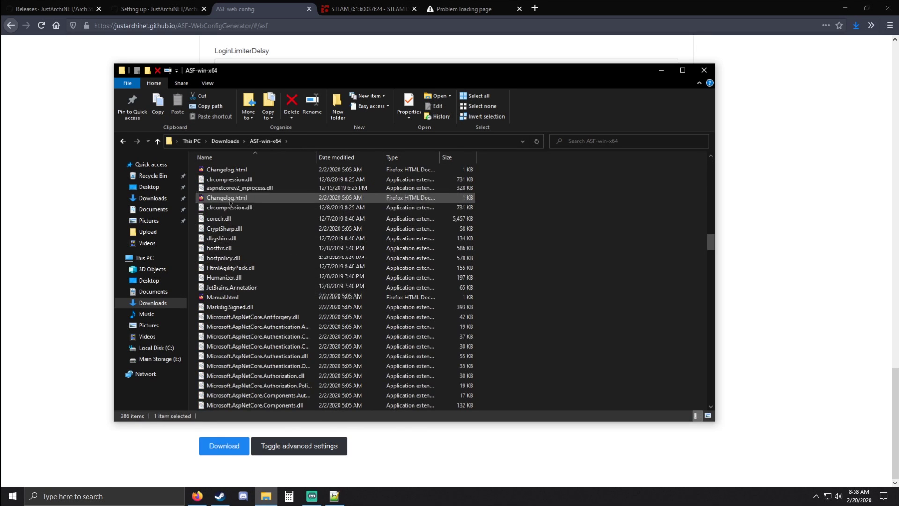
scroll(231, 217, up, 2)
Step: Launch ArchiSteamFarm.exe and widen and reposition its console window while it starts up
double_click(229, 187)
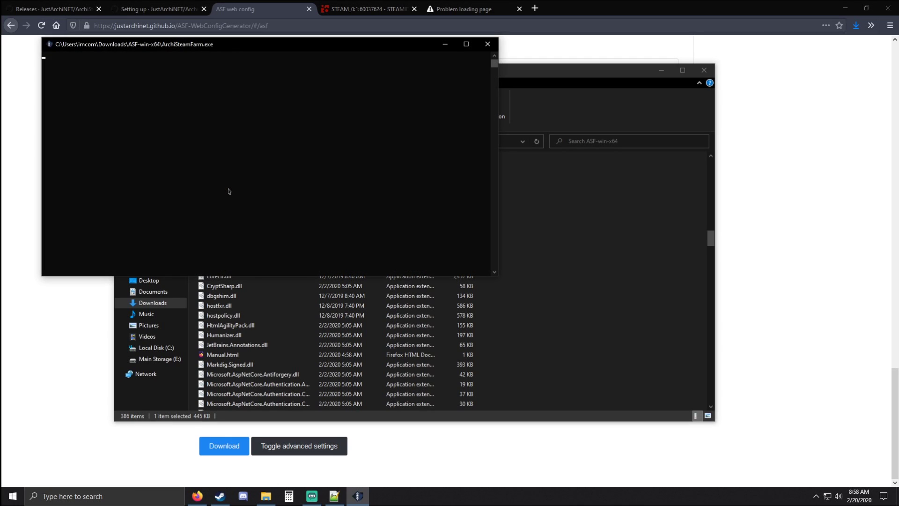
drag(497, 106, 684, 129)
drag(556, 49, 580, 113)
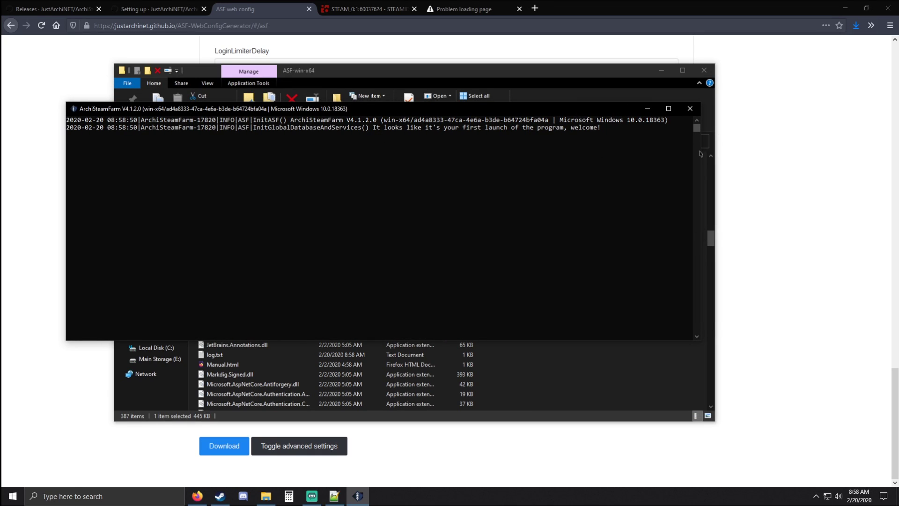
drag(700, 153, 844, 151)
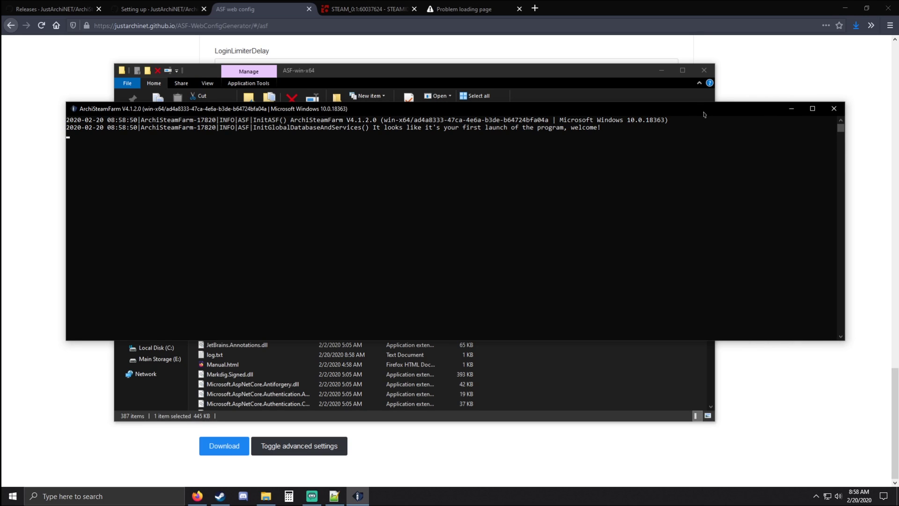
drag(705, 114, 677, 113)
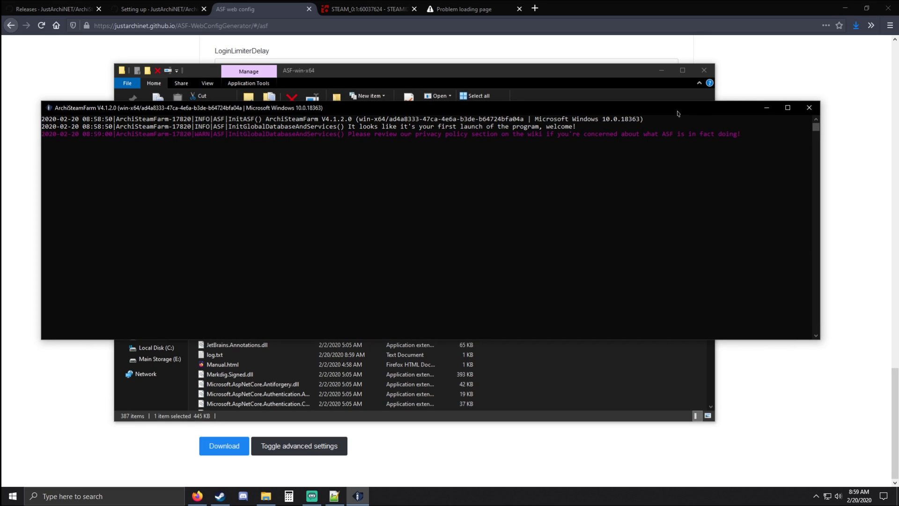
drag(736, 112, 743, 111)
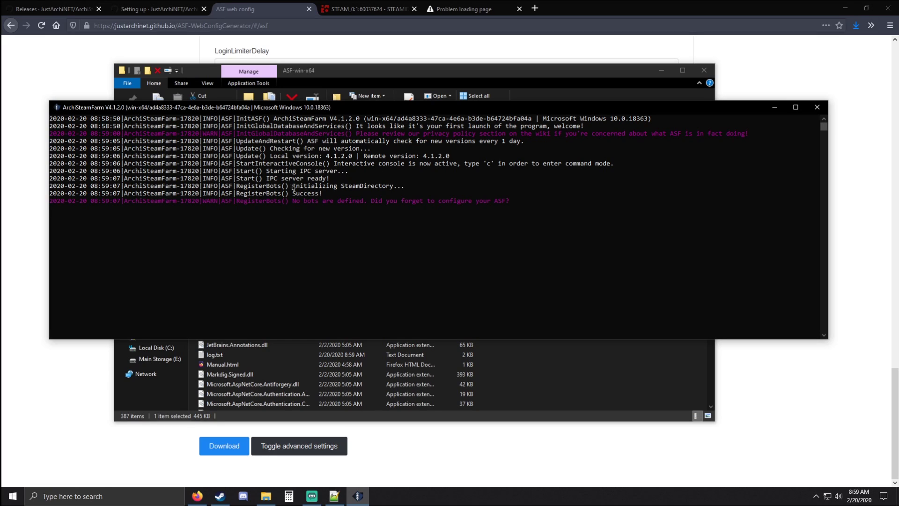
click(467, 3)
Step: Reload the failed tab so the ASF IPC web UI at 127.0.0.1:1242 loads
click(41, 25)
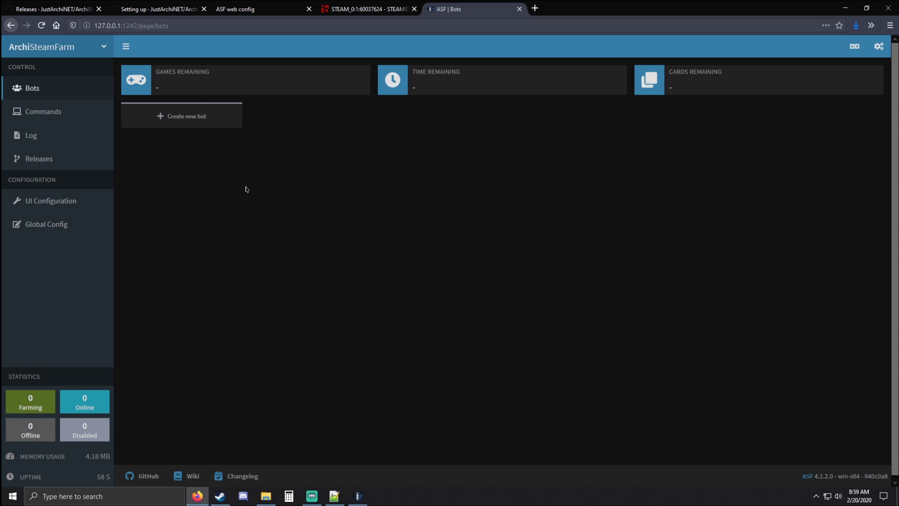
key(alt+Tab)
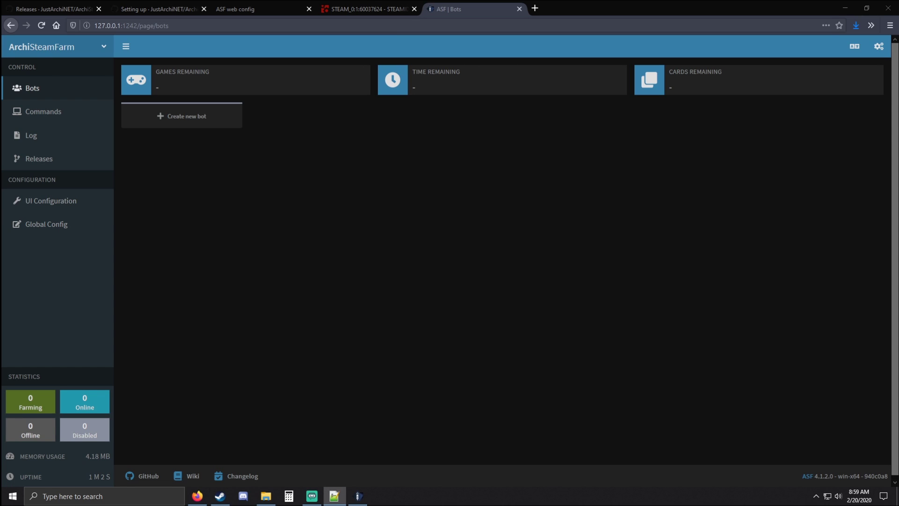
Step: Start a new bot and replace the suggested name with the chosen bot name
click(211, 122)
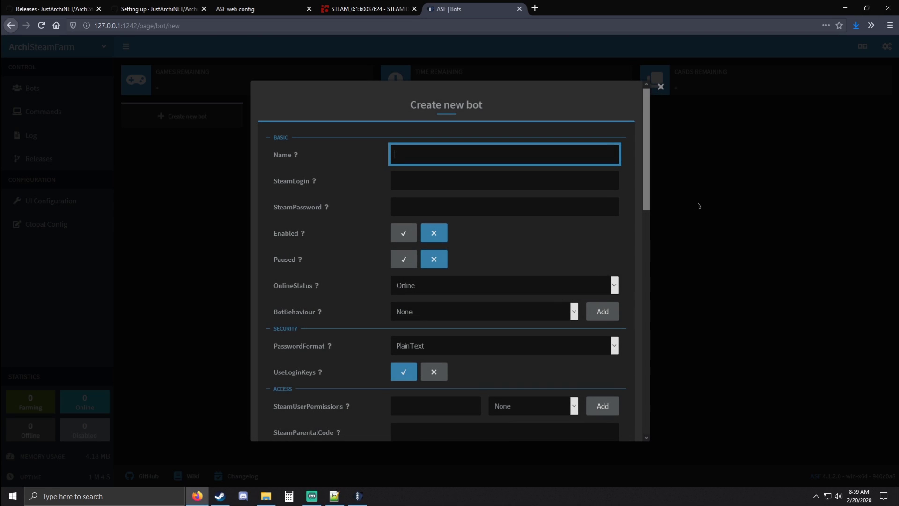
text(Main)
key(ctrl+a)
text(Bot)
key(ctrl+a)
key(BackSpace)
text(CrazyIa)
Step: Enter the account's Steam login in SteamLogin and turn on Enabled
click(435, 174)
text(crazyian10)
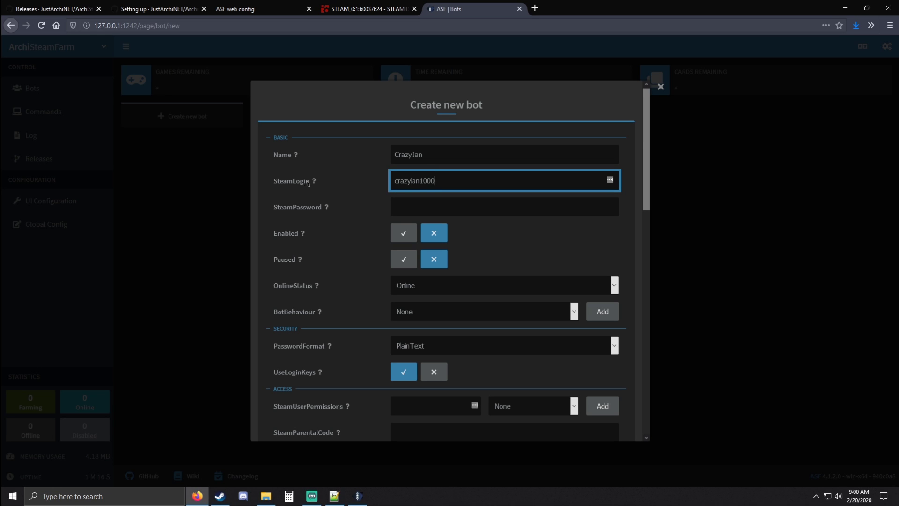
click(443, 207)
click(458, 185)
click(412, 204)
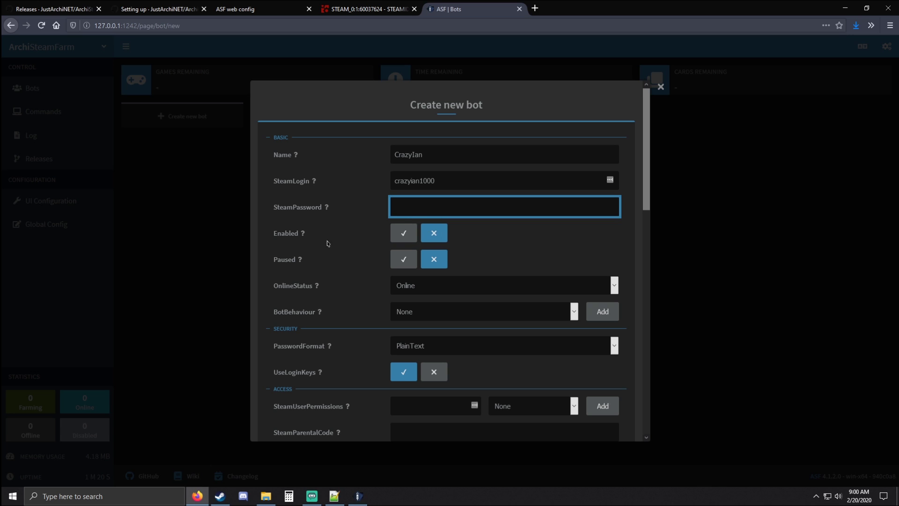
scroll(333, 206, down, 2)
click(397, 178)
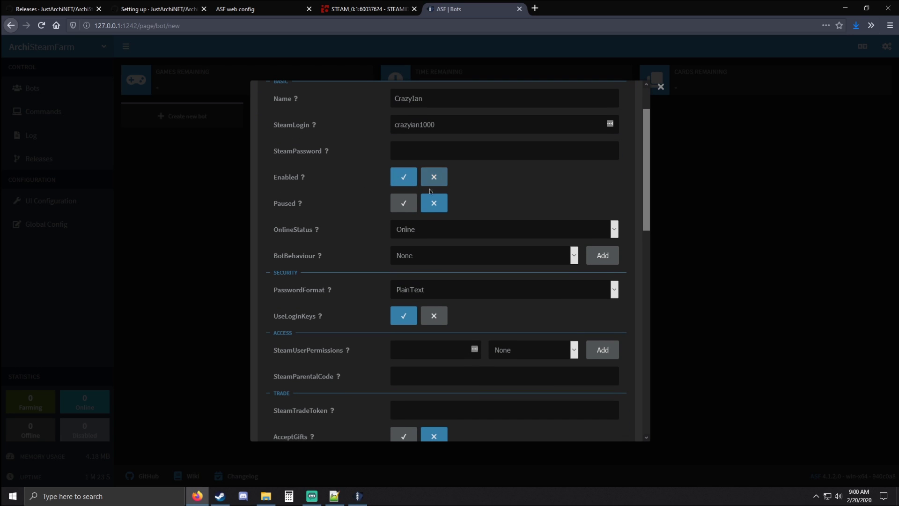
Step: Choose Offline in the OnlineStatus dropdown and keep it
click(419, 229)
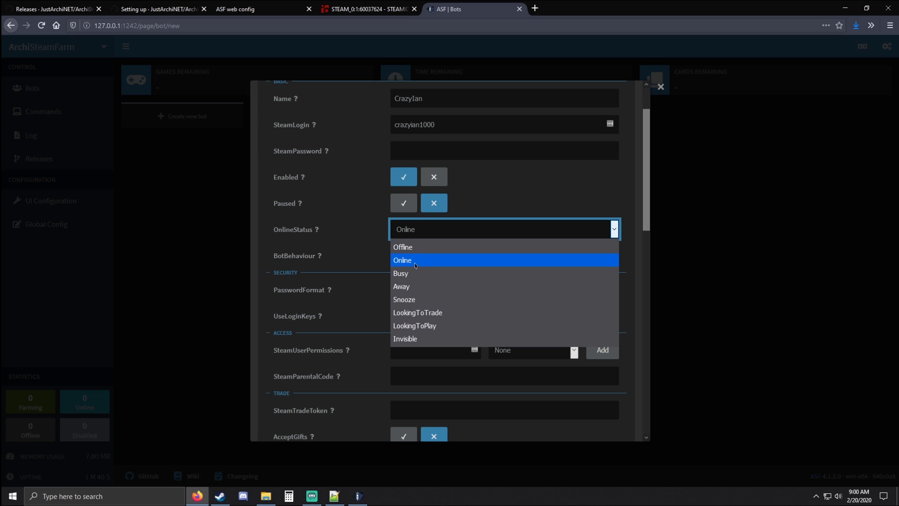
click(415, 246)
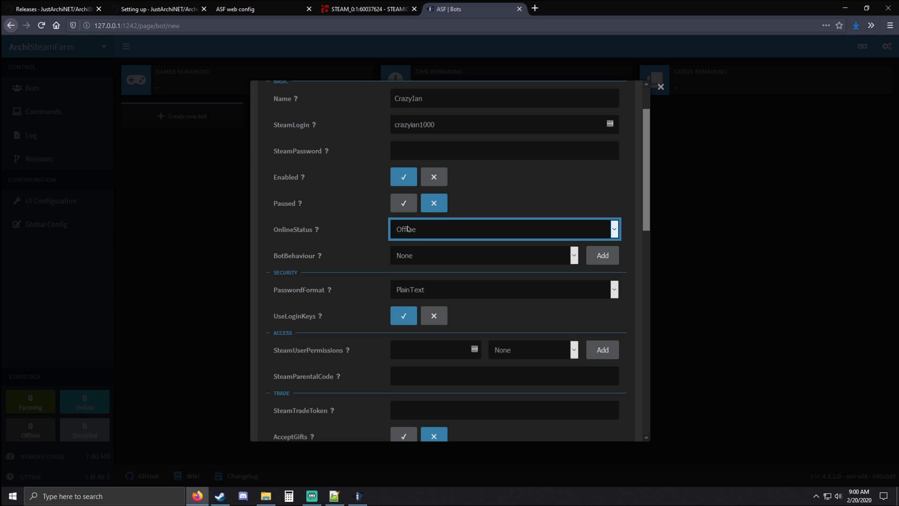
click(426, 235)
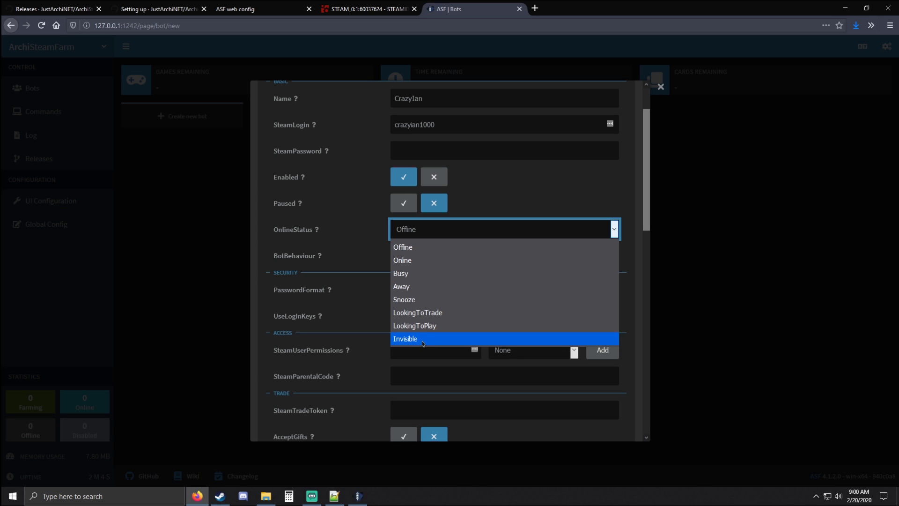
click(360, 225)
scroll(400, 221, down, 1)
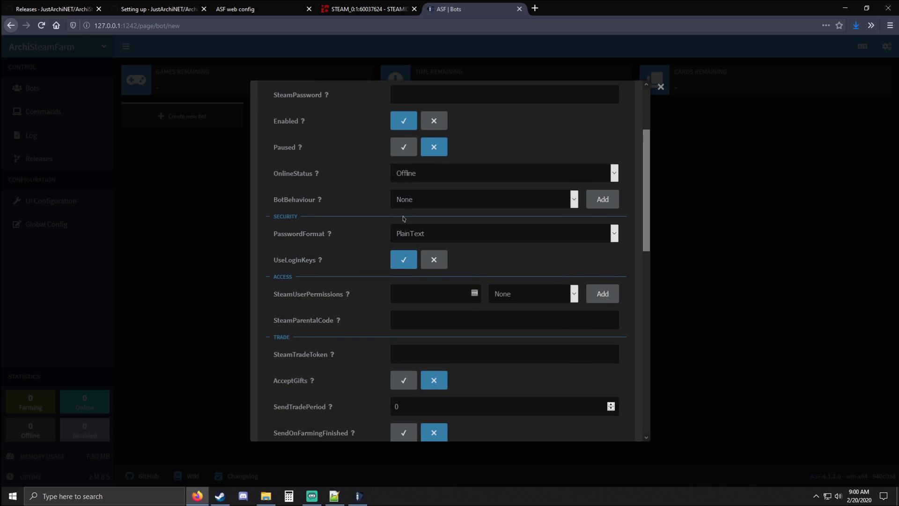
Step: Check the BotBehaviour and PasswordFormat dropdowns, leaving BotBehaviour at None
click(413, 202)
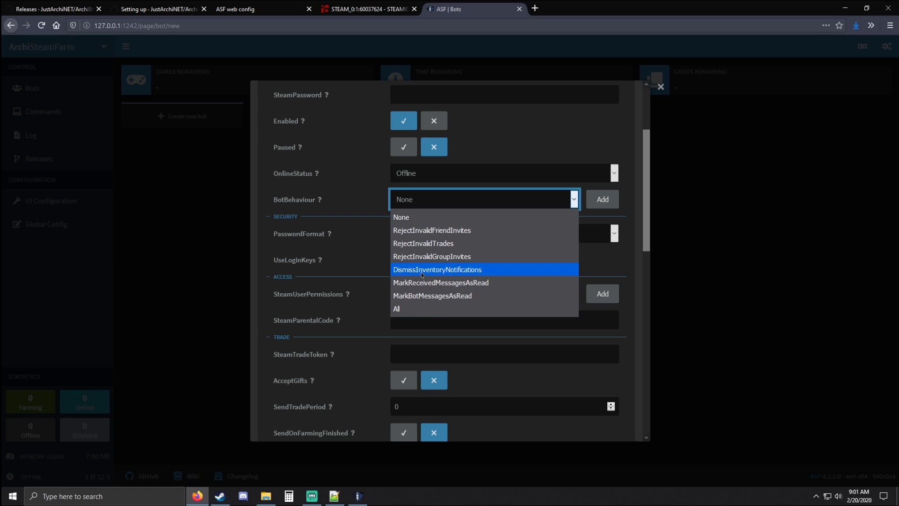
click(343, 192)
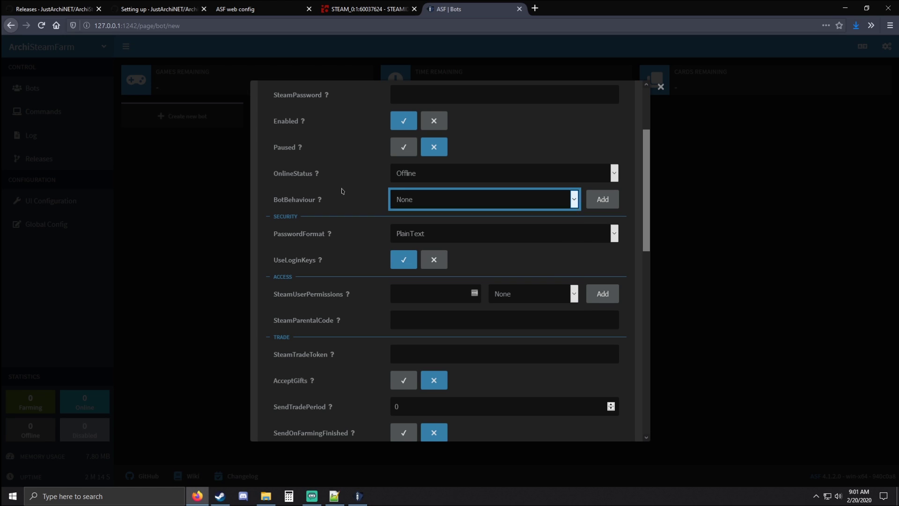
click(420, 232)
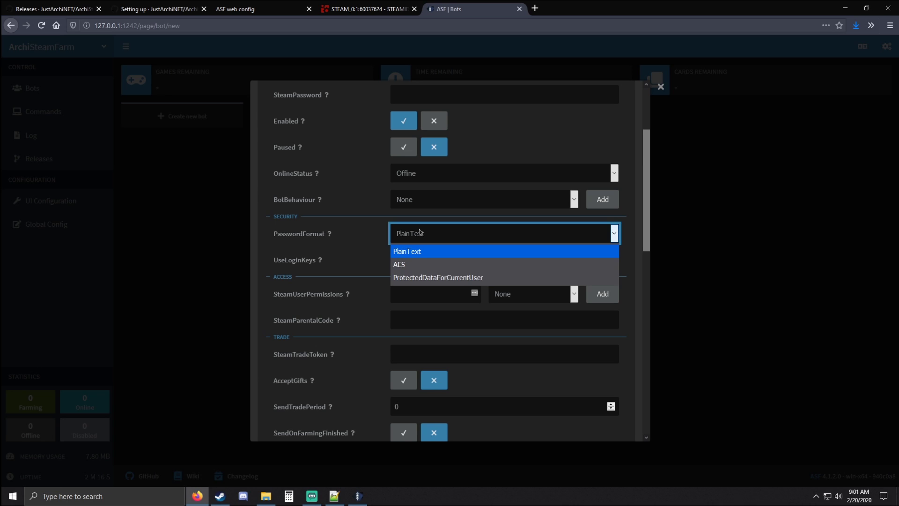
click(417, 250)
scroll(422, 243, up, 3)
click(426, 207)
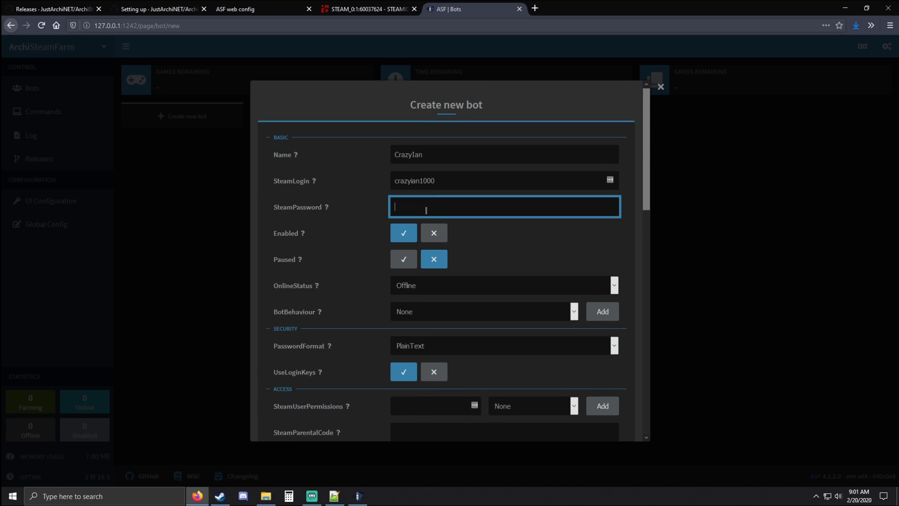
Step: Set PasswordFormat to ProtectedDataForCurrentUser and verify the choice stuck
click(411, 345)
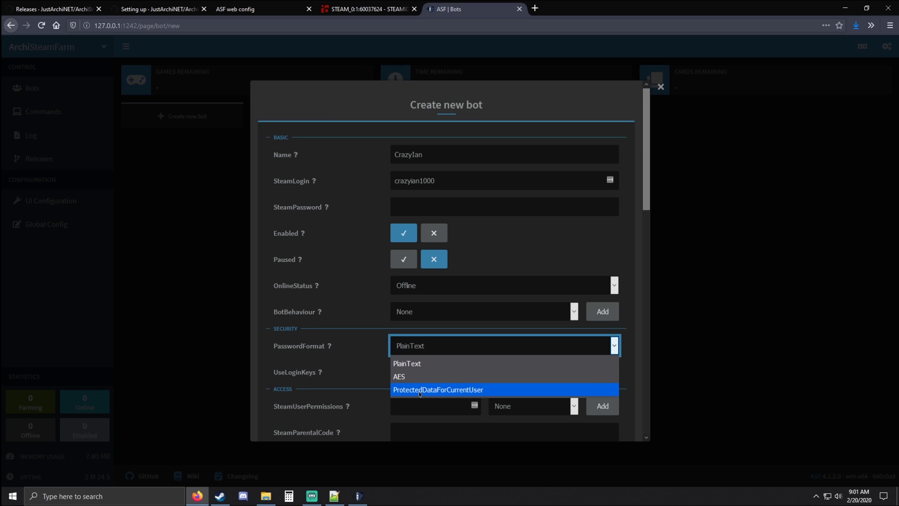
click(482, 392)
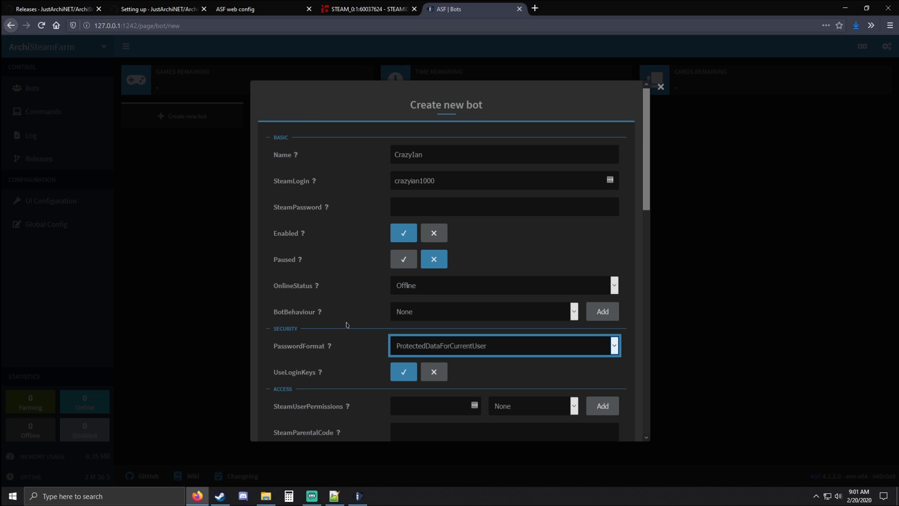
click(462, 349)
click(438, 346)
scroll(354, 329, down, 1)
scroll(354, 329, down, 2)
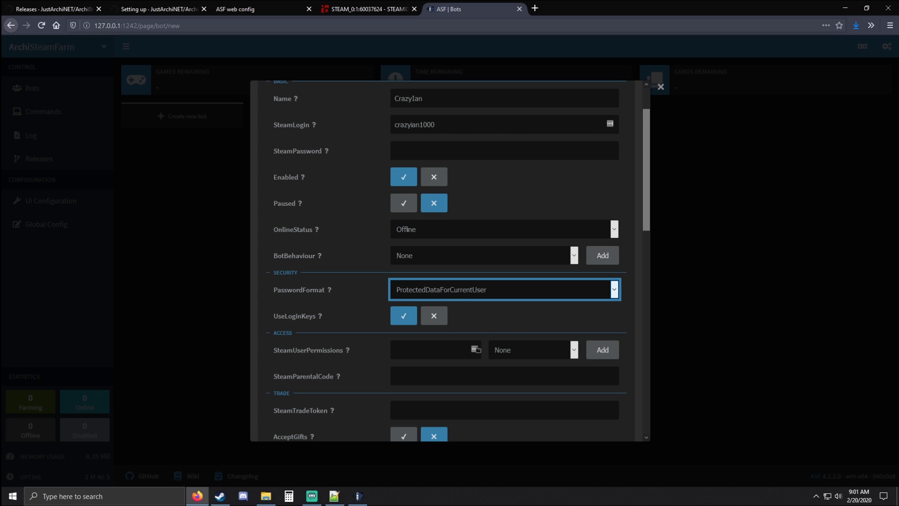